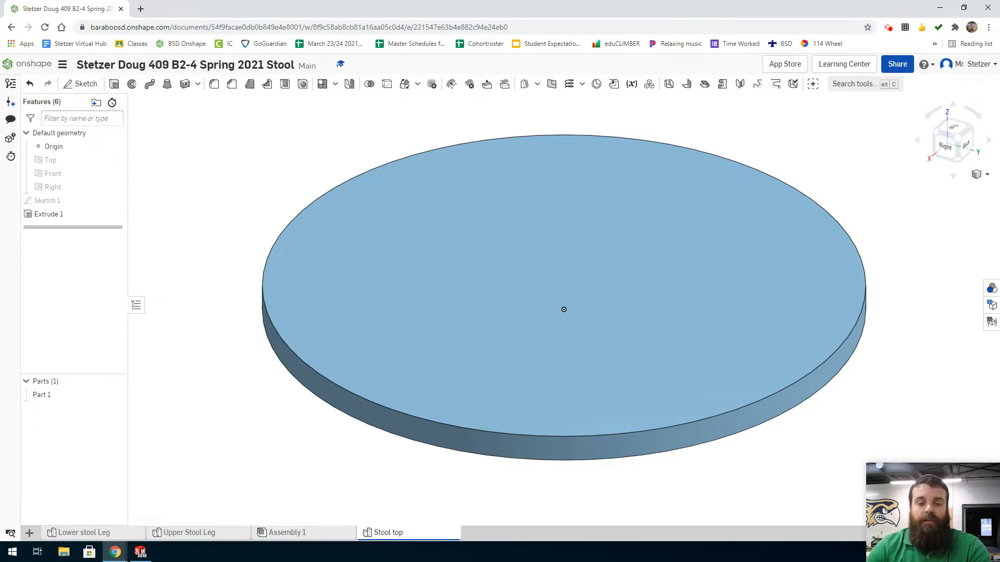
Duplicate the Stool top part studio and open the copy.
mouse_move(405, 538)
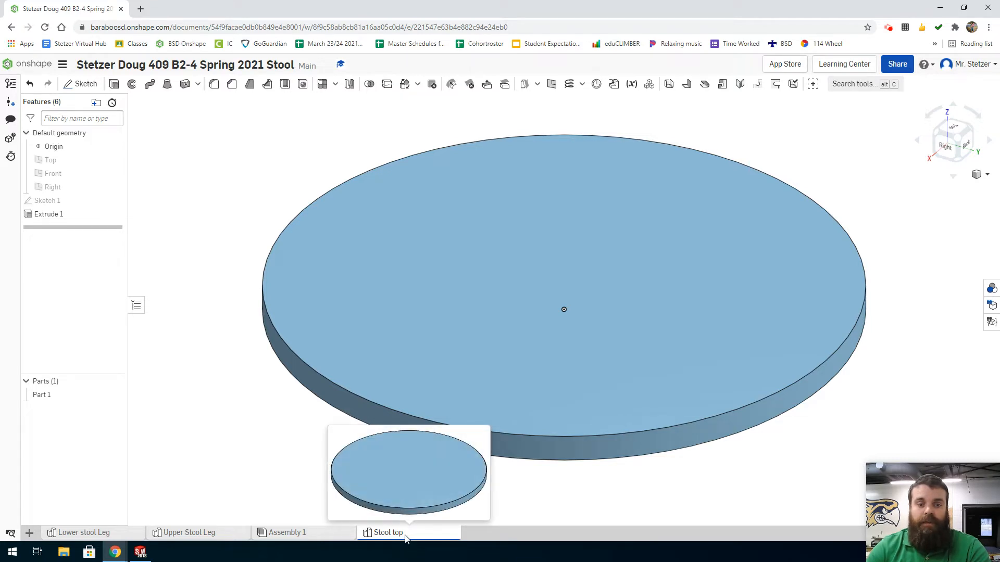
right_click(405, 538)
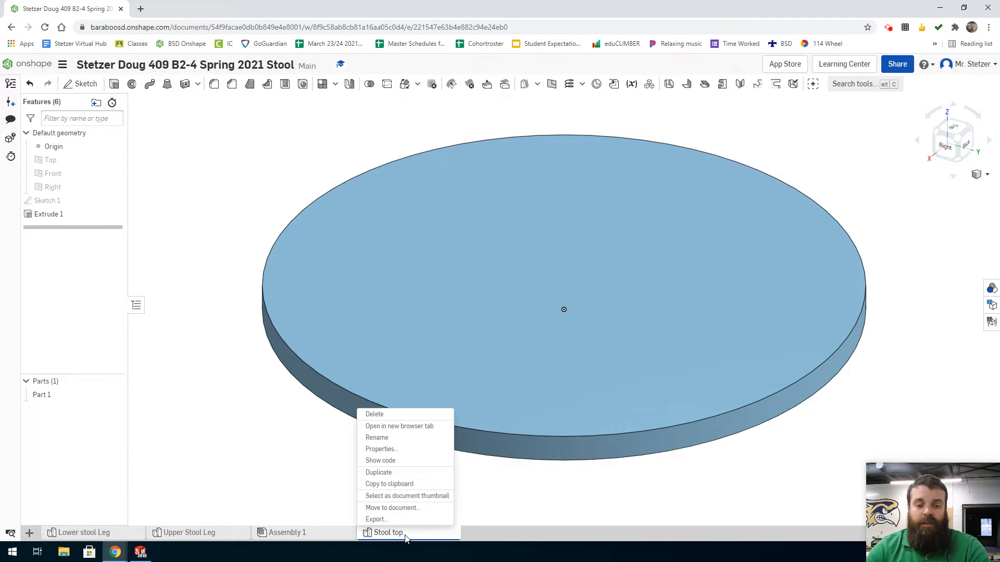
click(391, 472)
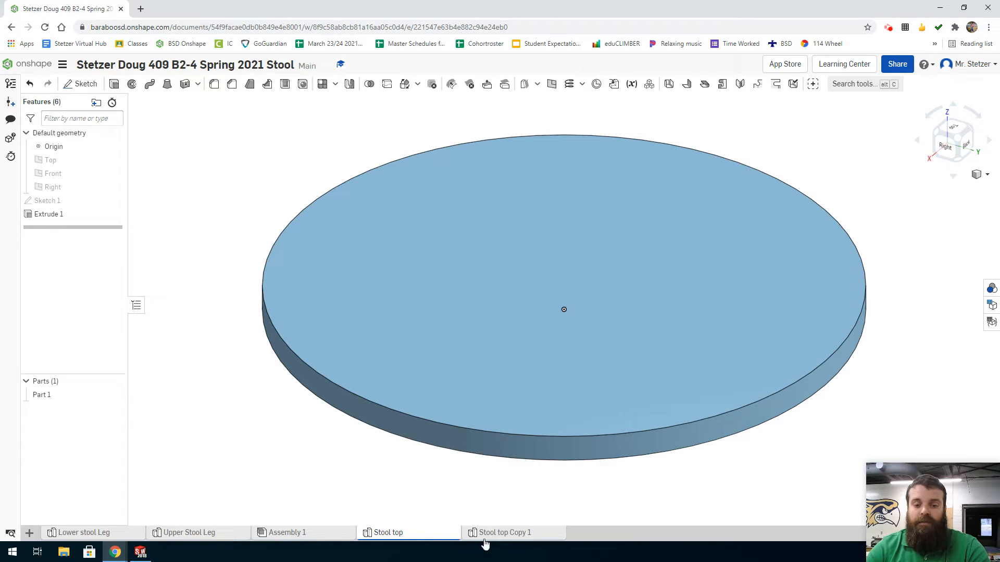
click(534, 535)
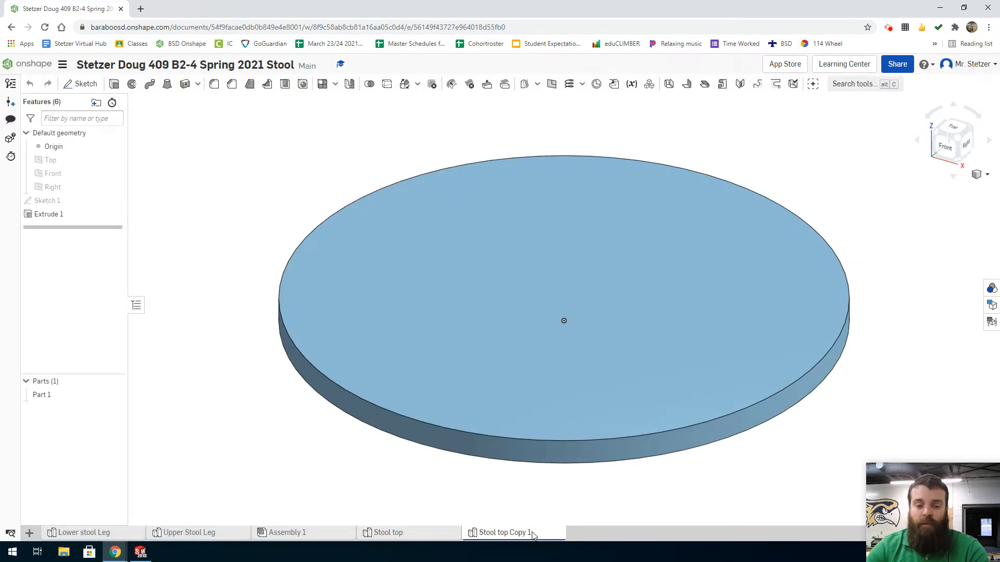
Rename the copied part studio as "Stool top lower".
right_click(534, 535)
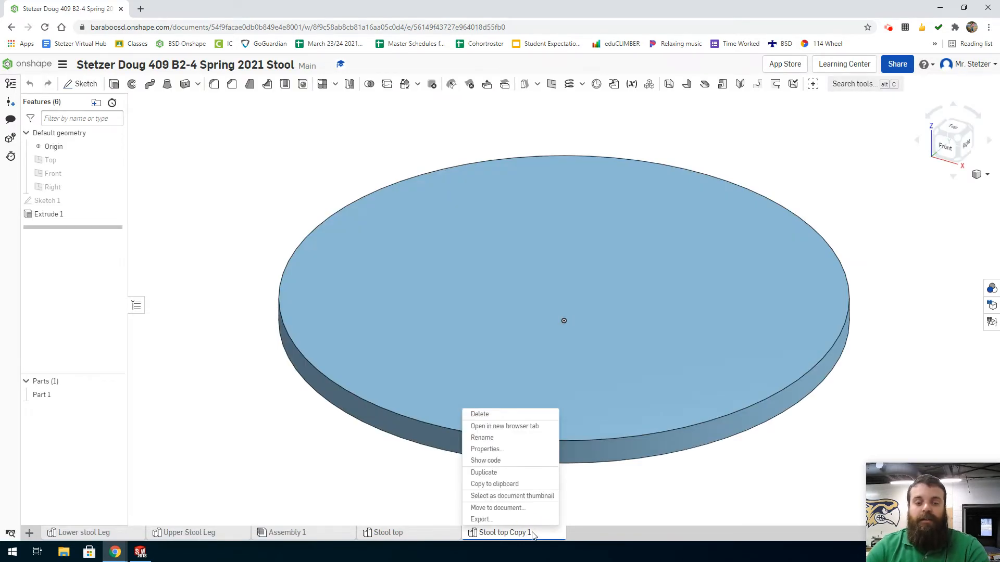
click(492, 438)
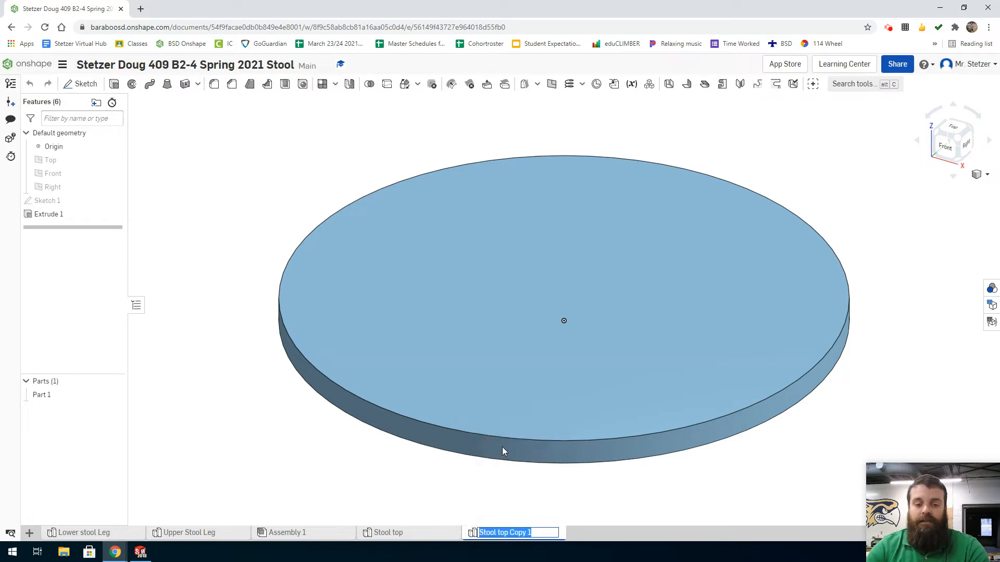
click(535, 536)
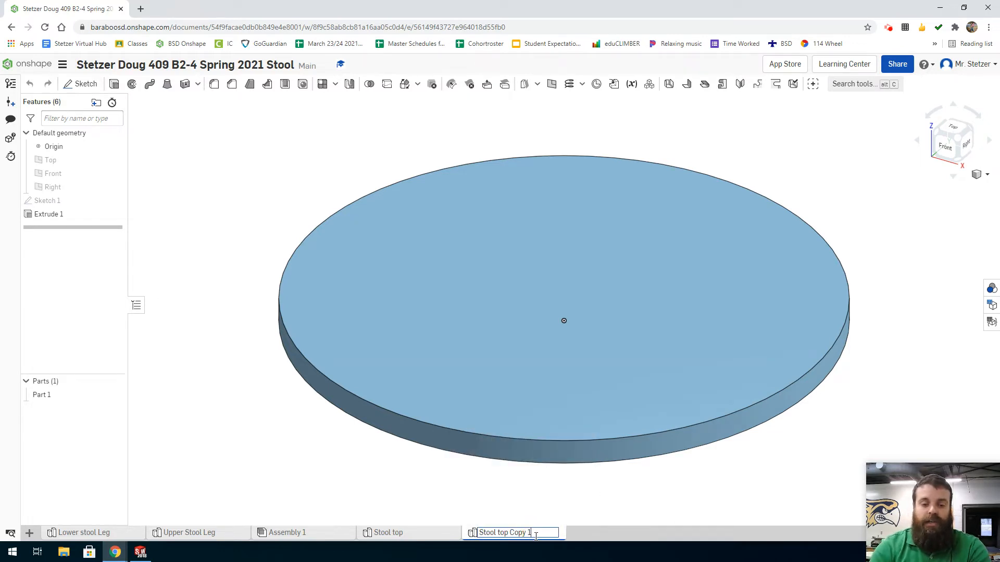
key(BackSpace)
key(BackSpace)
key(BackSpace)
key(BackSpace)
key(BackSpace)
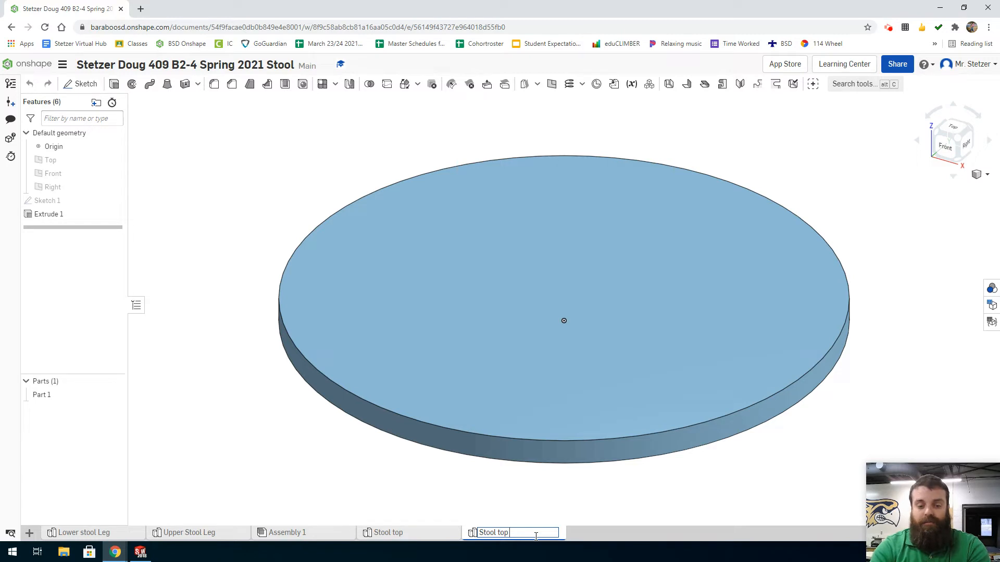
text(lower)
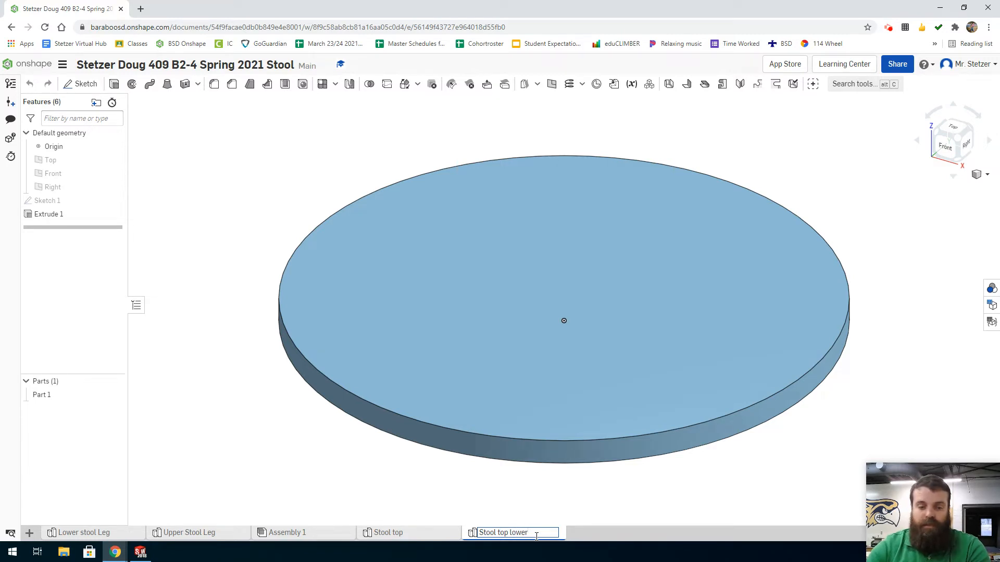
click(582, 504)
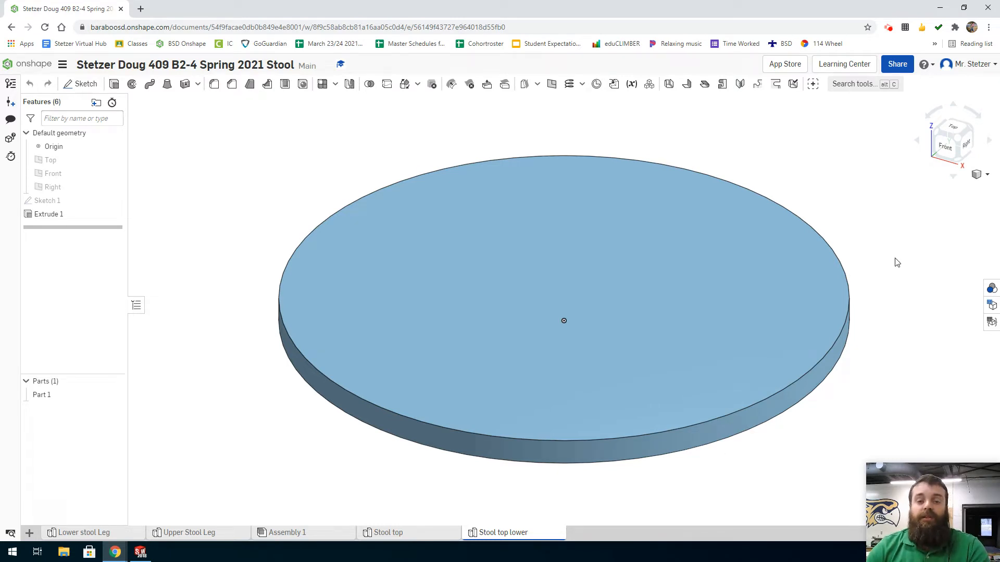
Start a sketch on the disc's upper face and view it from the top.
click(629, 244)
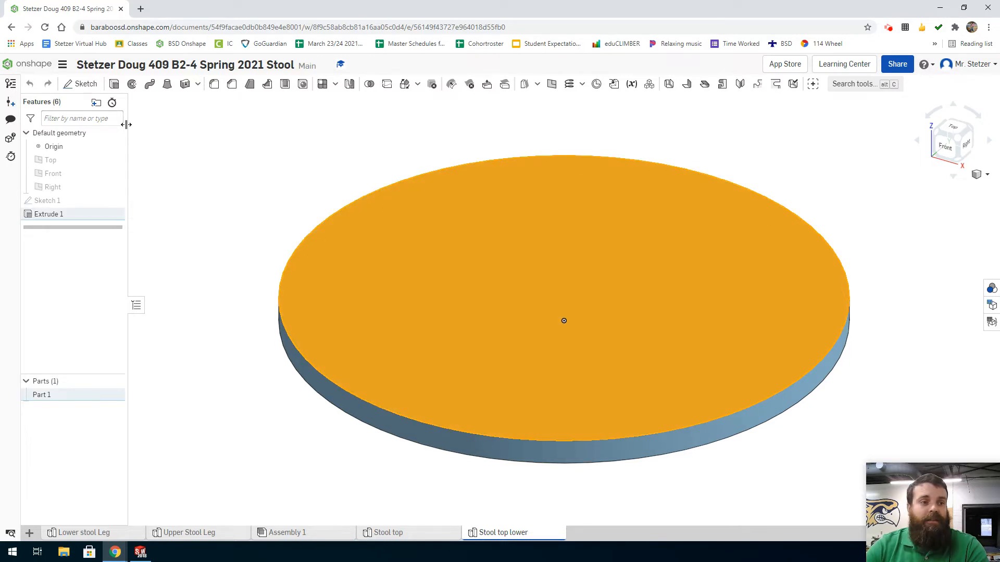
key(shift+s)
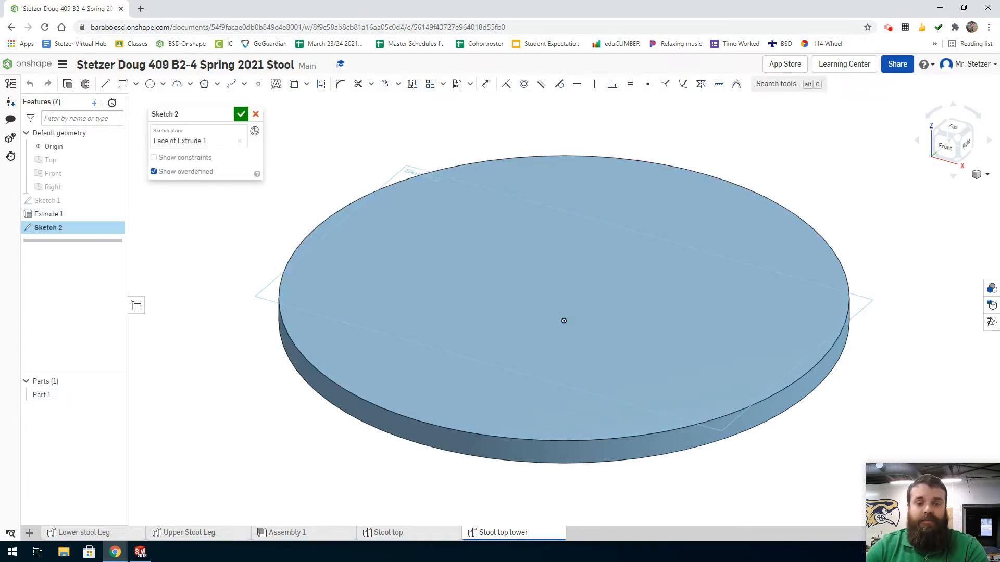
click(957, 130)
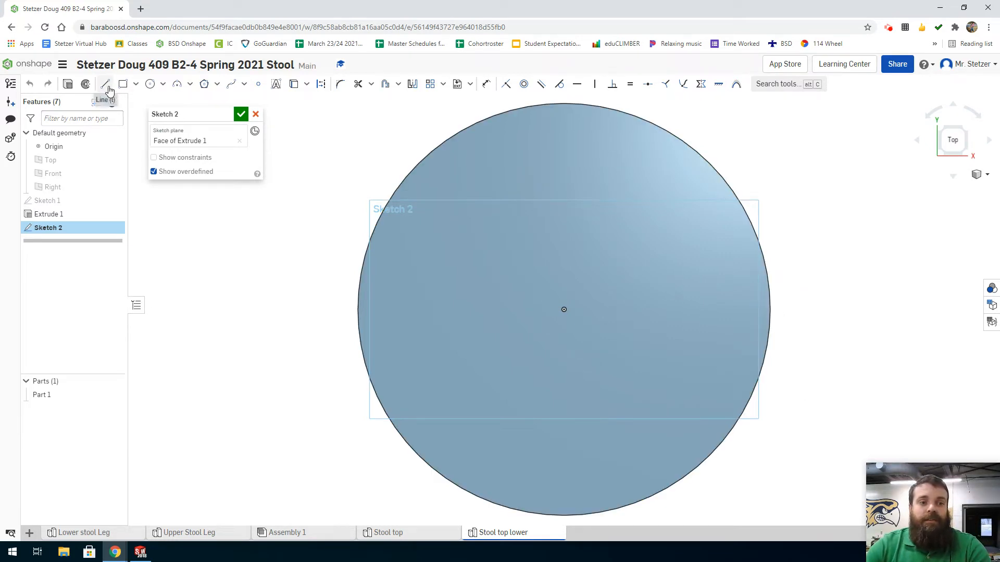
Draw construction lines from the origin, about 2.97 in vertically upward and 2.27 in horizontally toward +X, and delete the diagonal joining their ends.
click(106, 86)
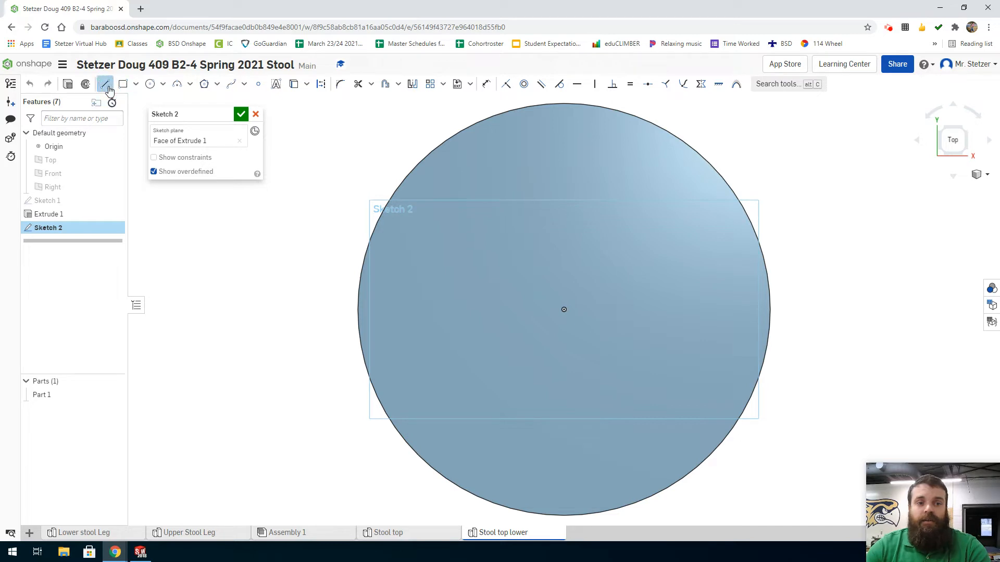
click(321, 85)
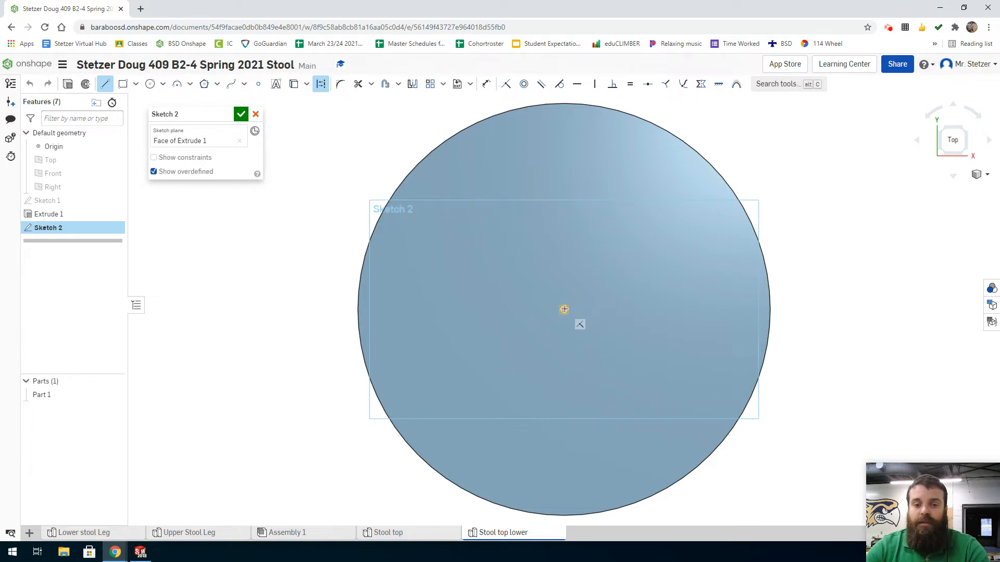
click(564, 309)
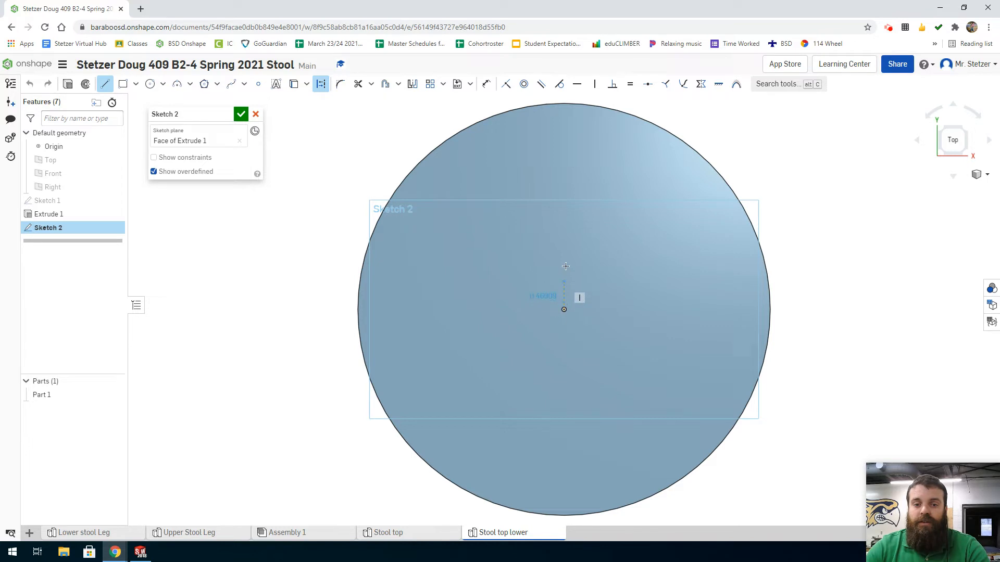
click(565, 221)
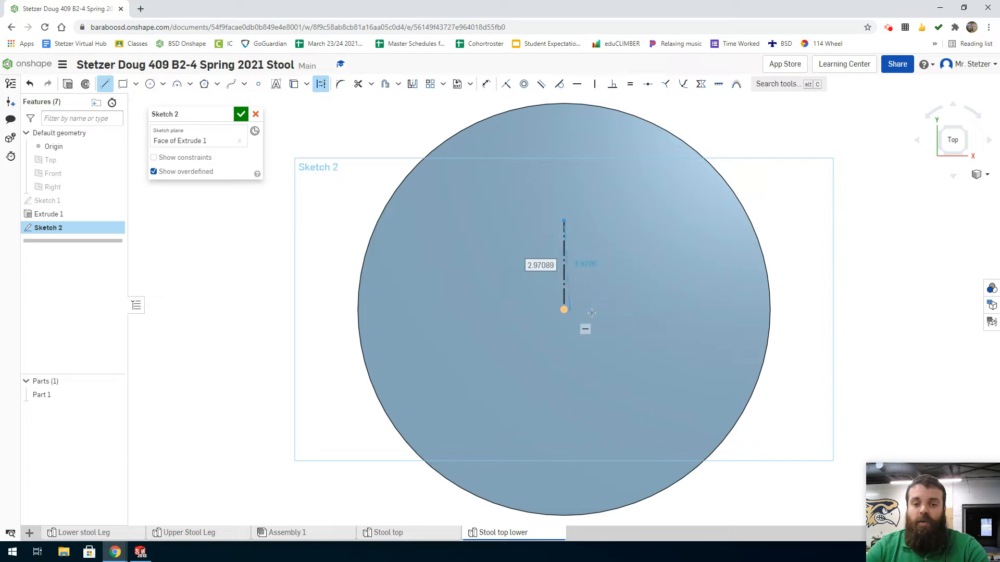
click(632, 311)
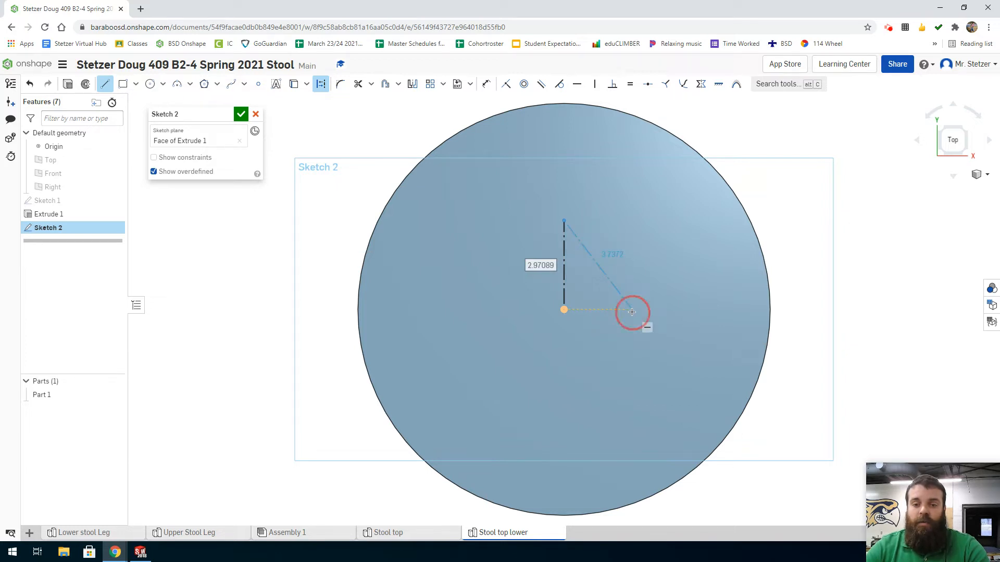
click(564, 309)
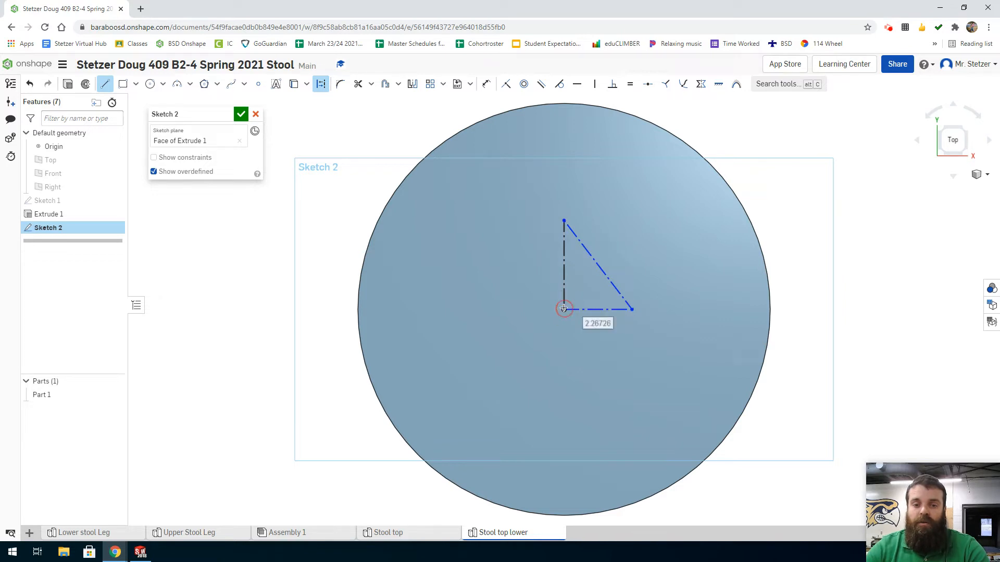
click(563, 222)
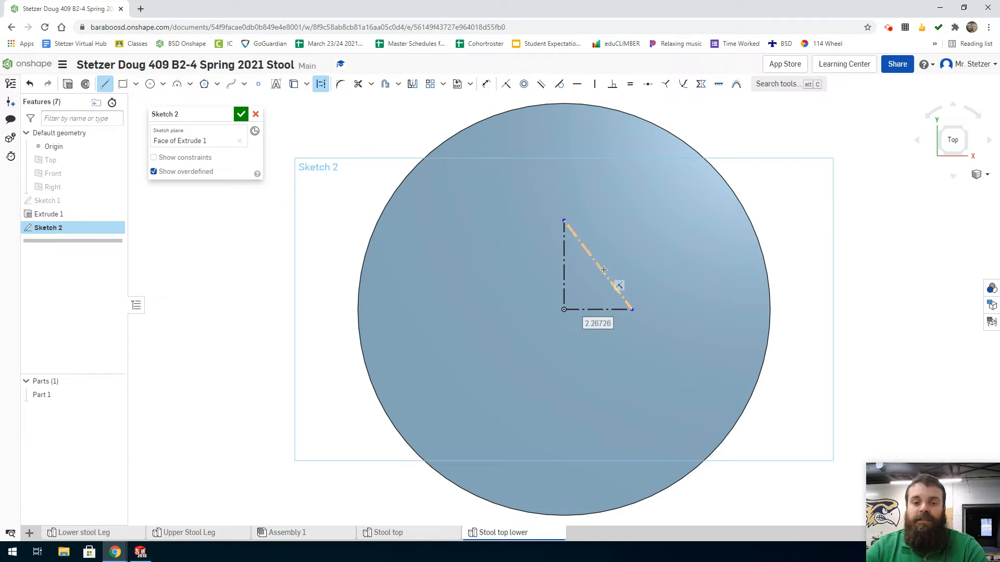
key(Escape)
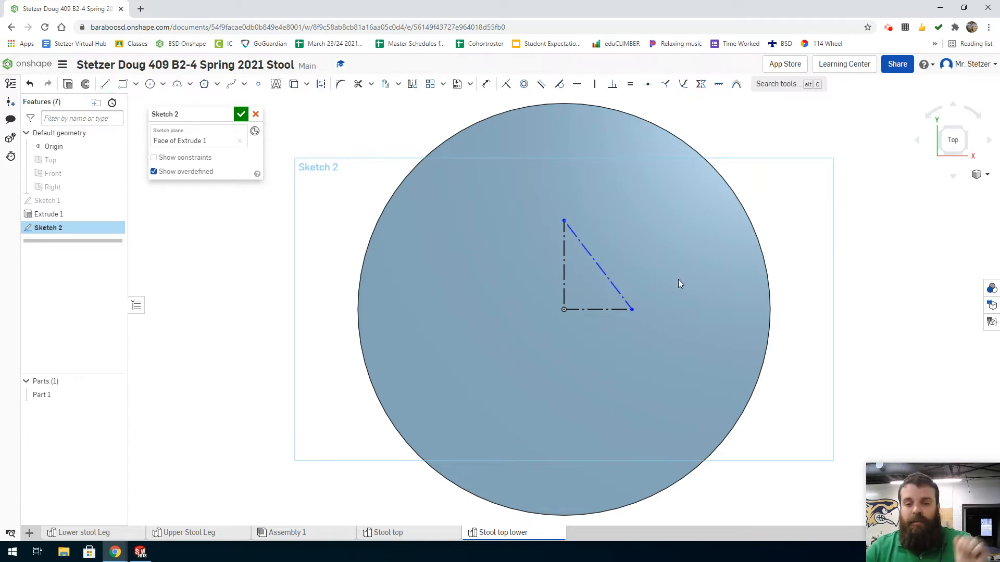
click(599, 265)
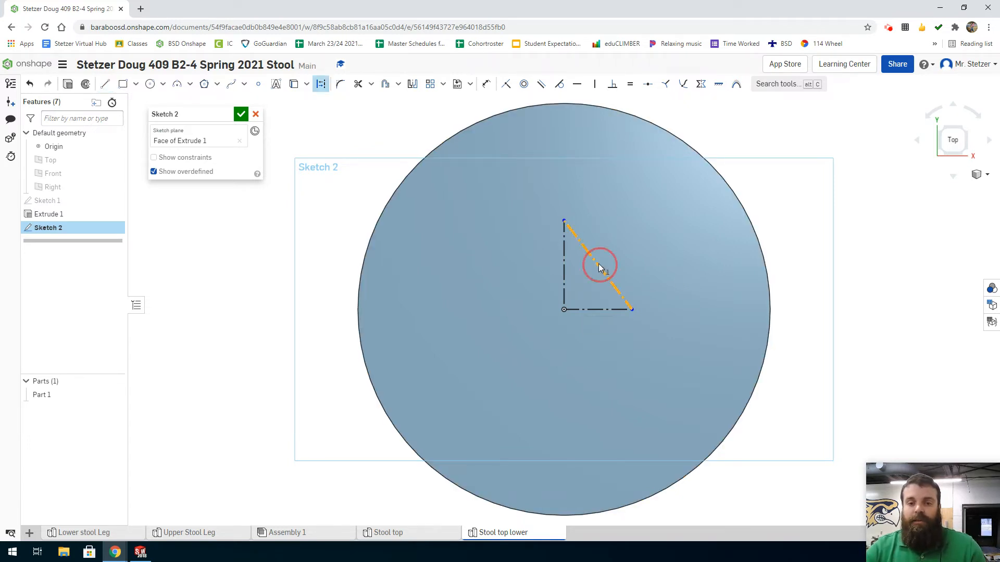
key(Delete)
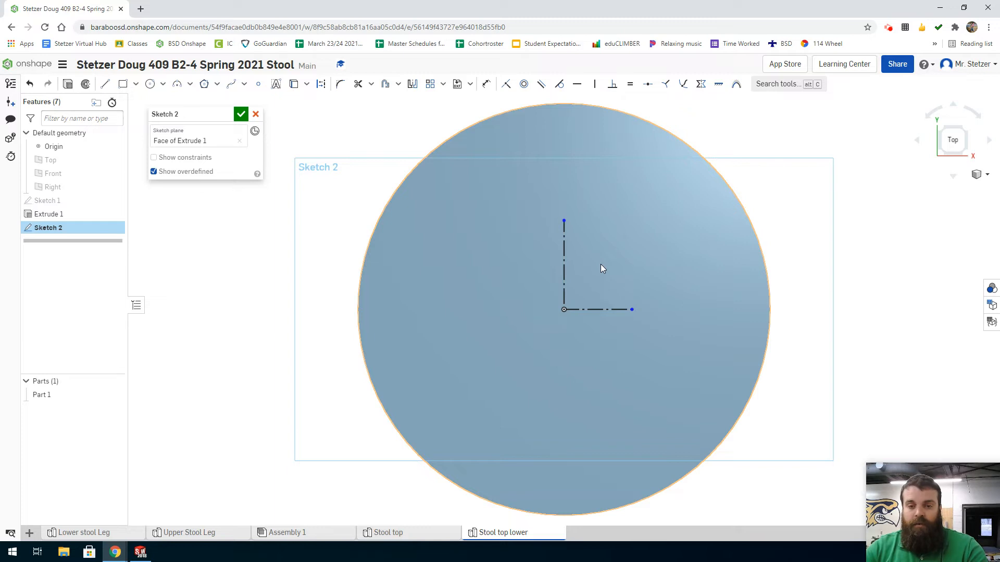
Constrain the vertical and horizontal construction lines to equal length.
key(e)
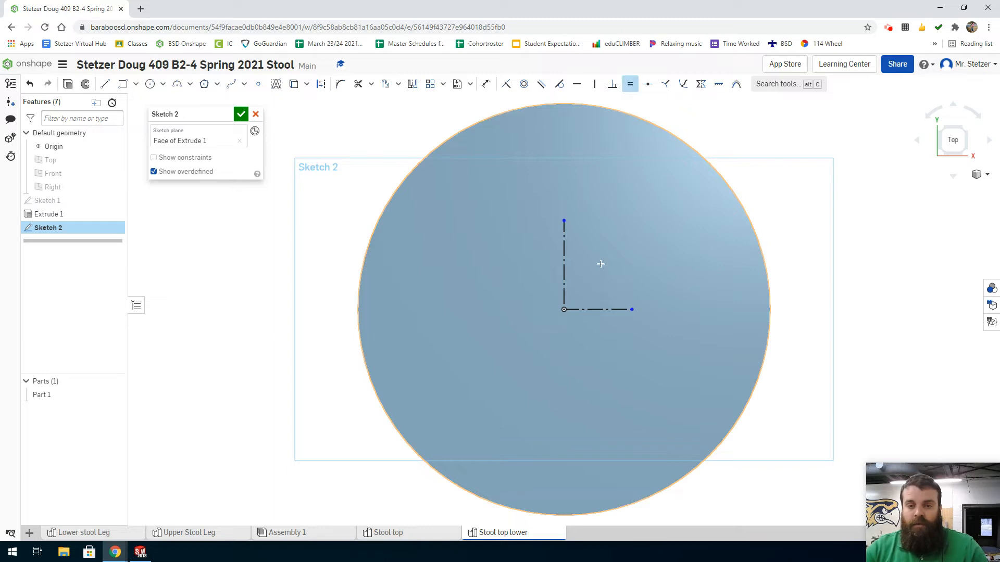
click(564, 250)
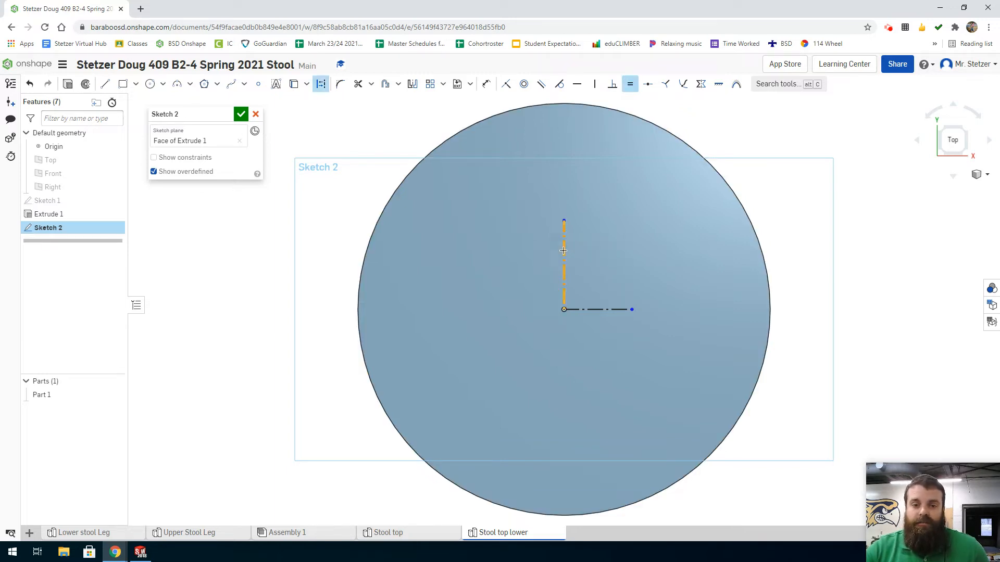
click(607, 309)
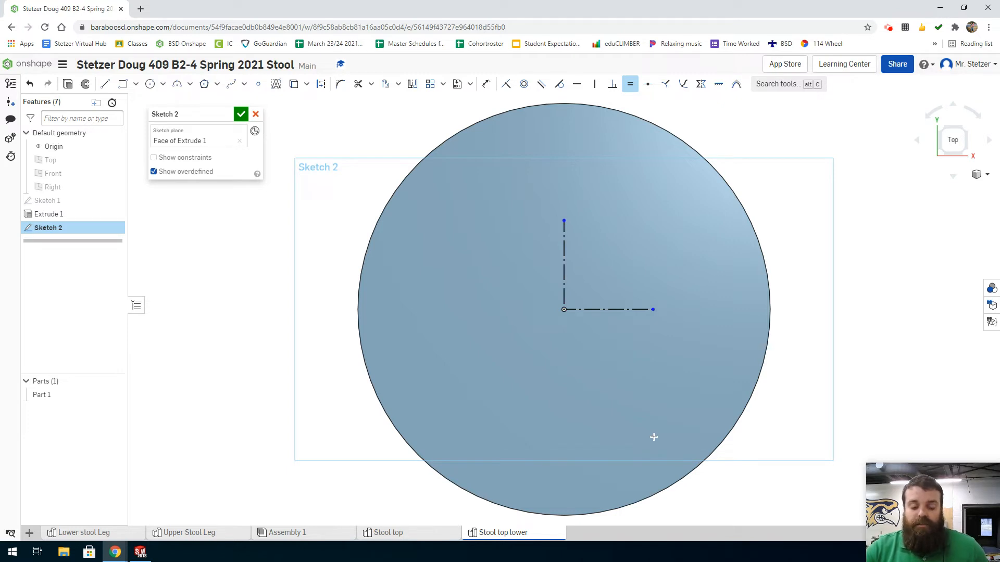
Dimension the vertical construction line's length at 4.5 in.
key(d)
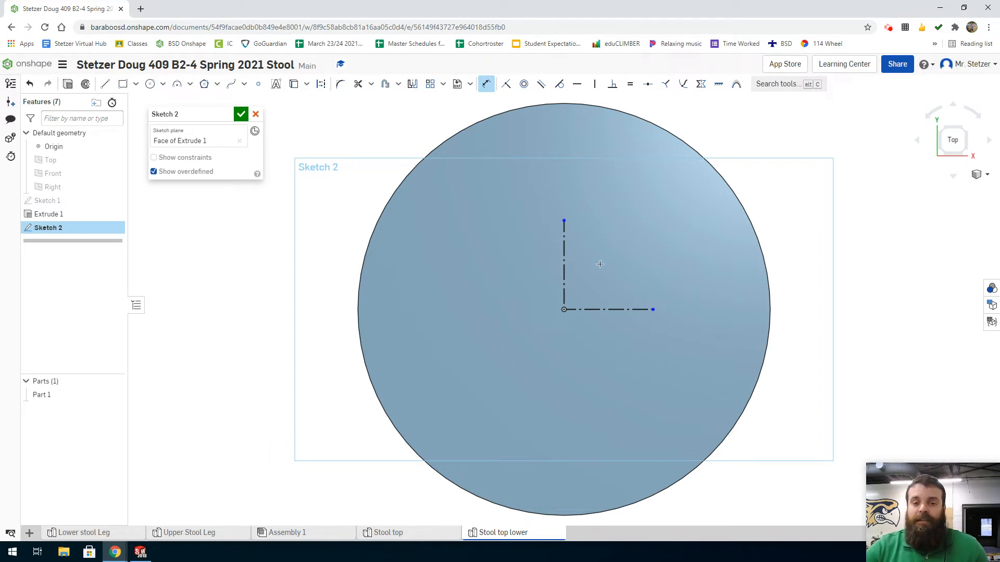
click(564, 251)
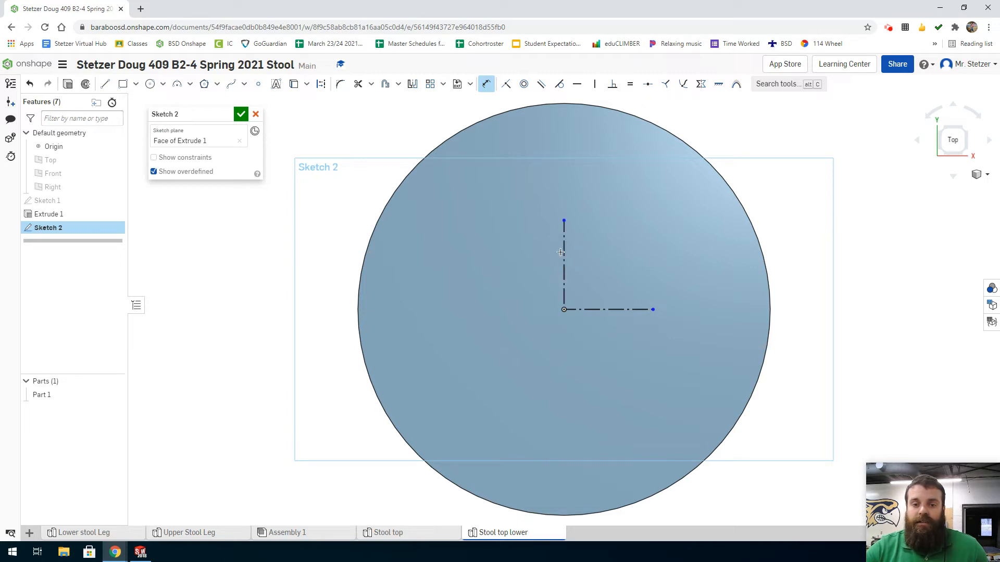
click(541, 251)
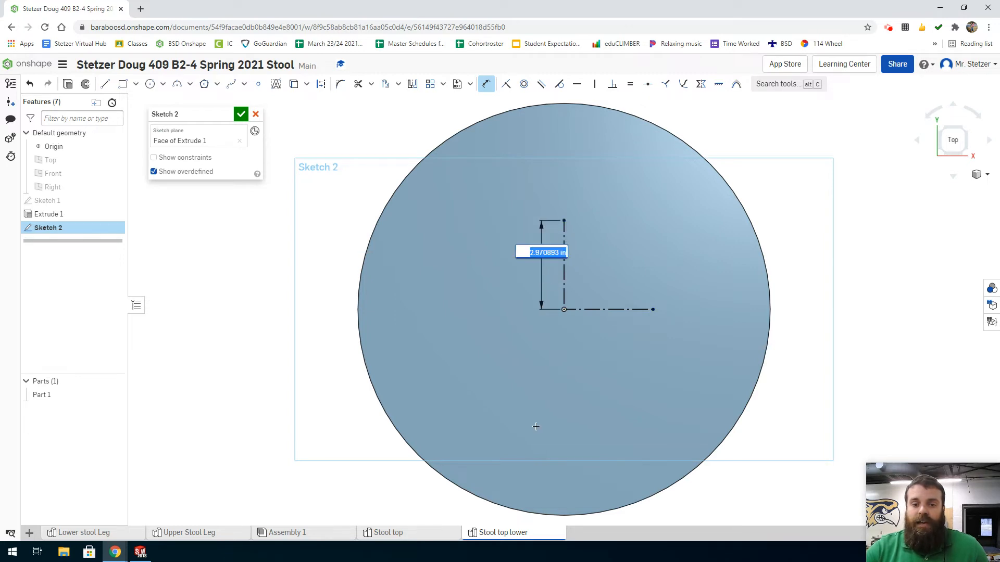
text(4)
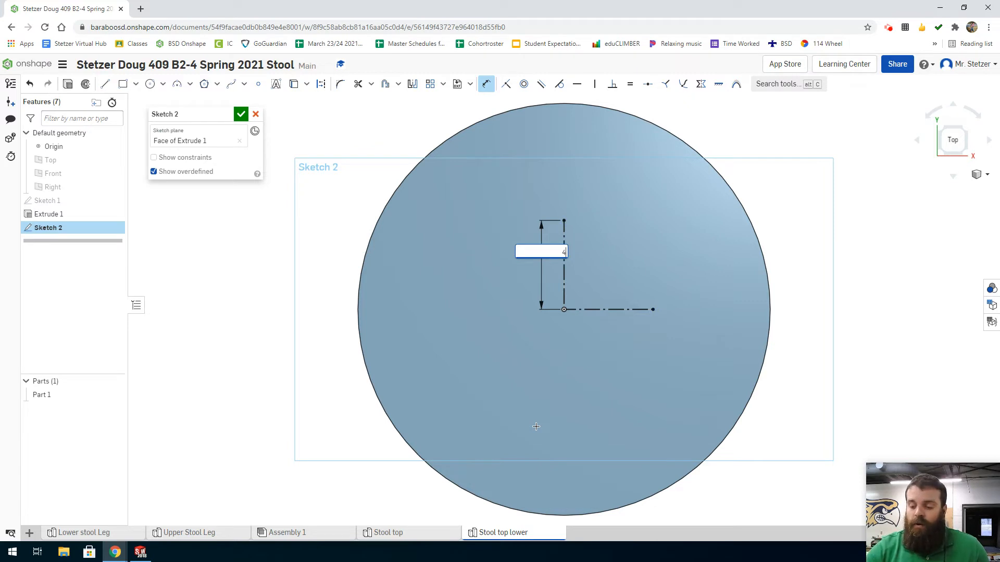
text(.5)
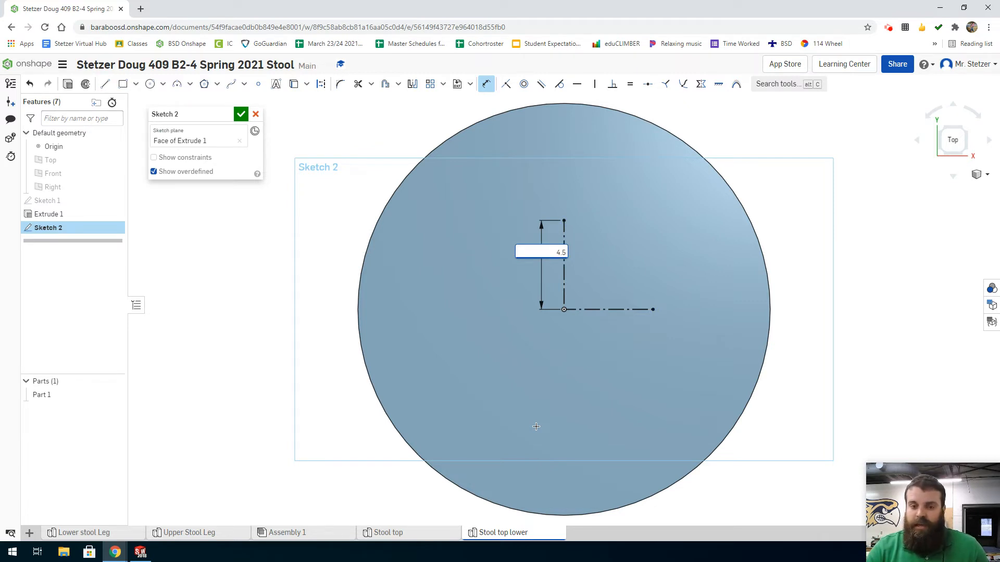
key(Return)
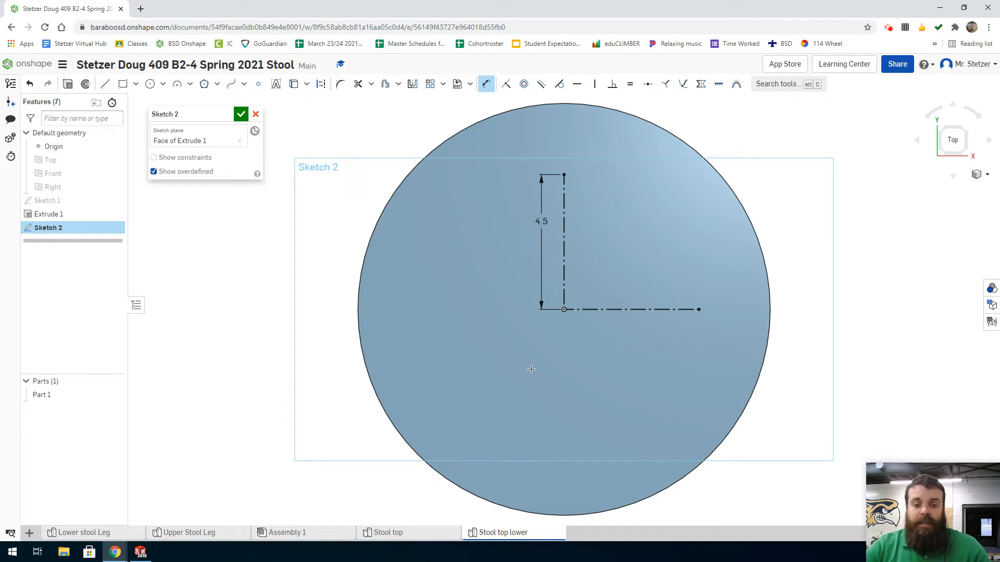
key(Escape)
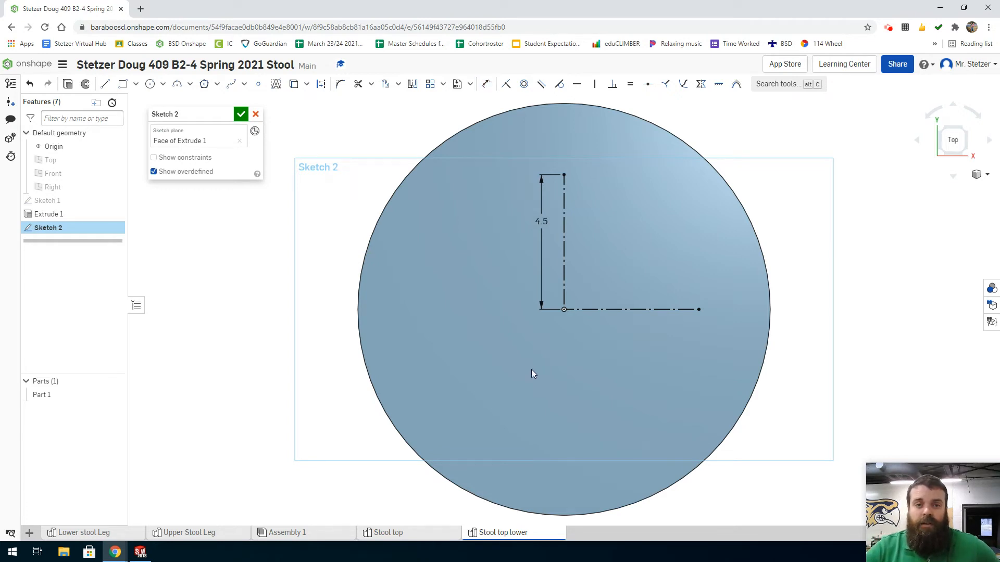
Offset the vertical and horizontal construction lines together by 5/16 in, into the upper quadrant toward +X.
click(387, 84)
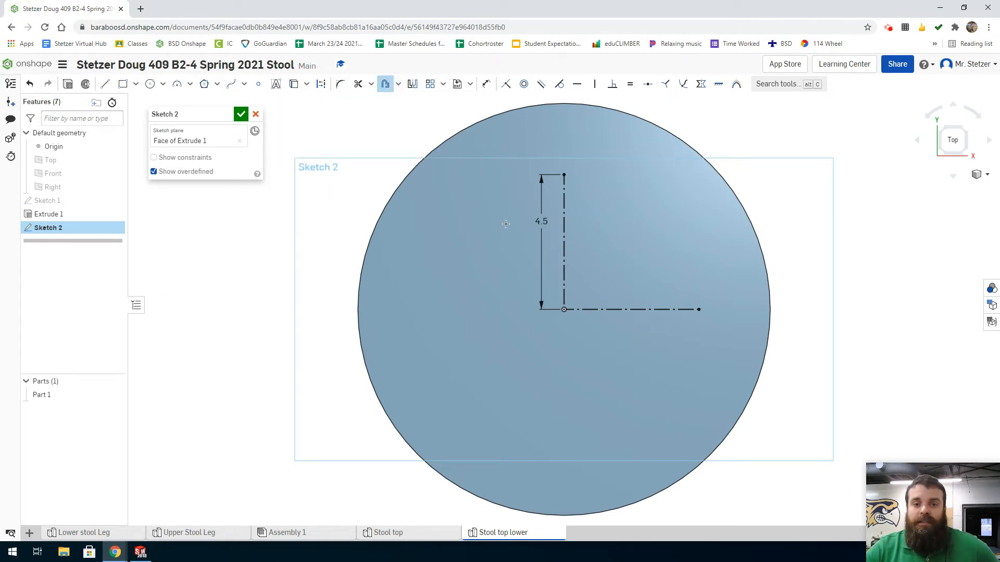
click(564, 235)
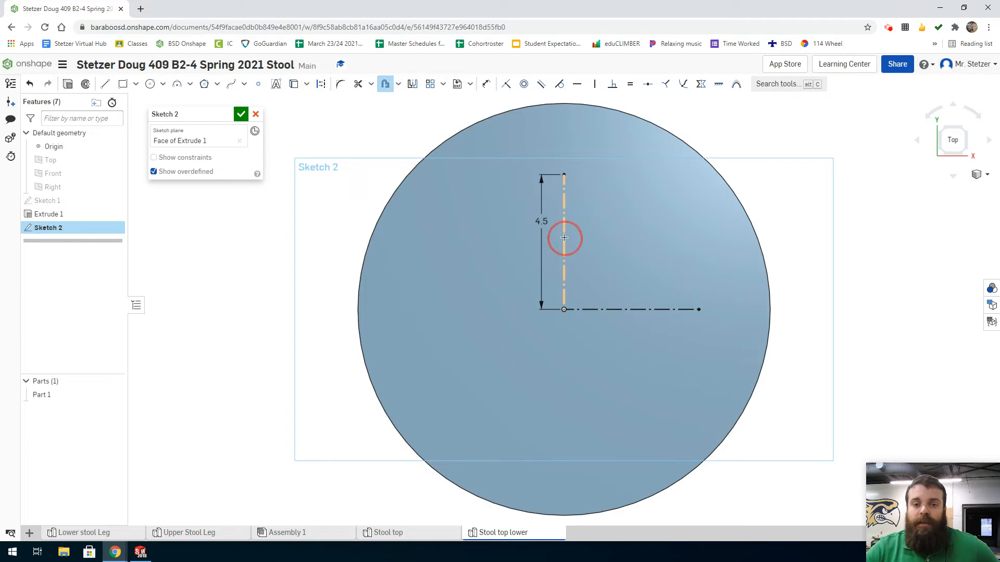
click(596, 309)
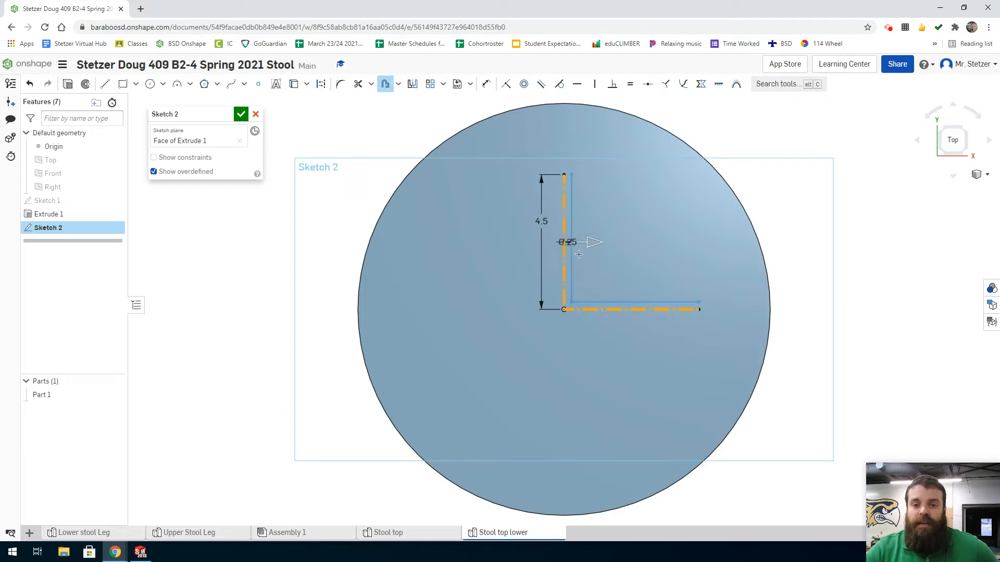
drag(594, 243, 622, 242)
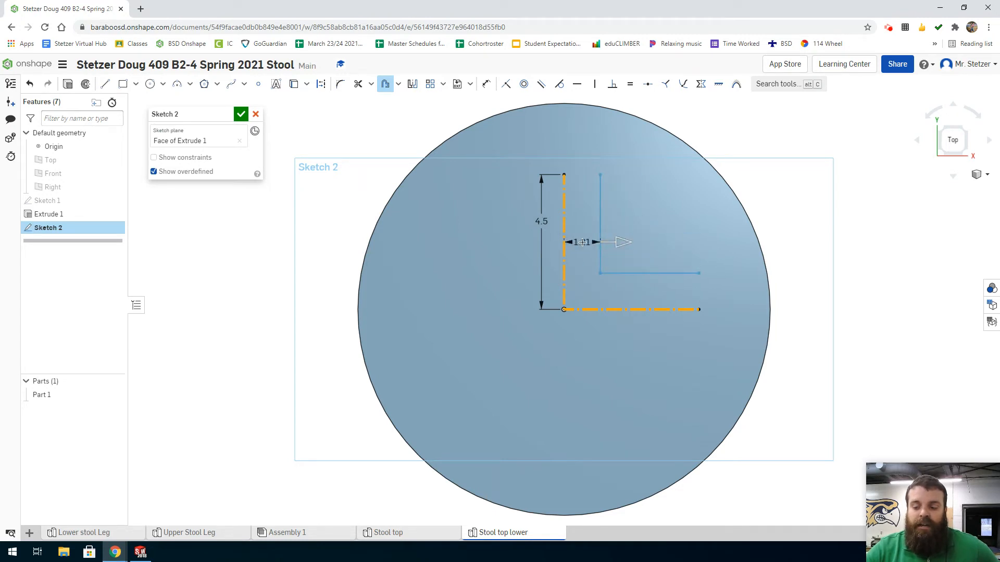
double_click(583, 242)
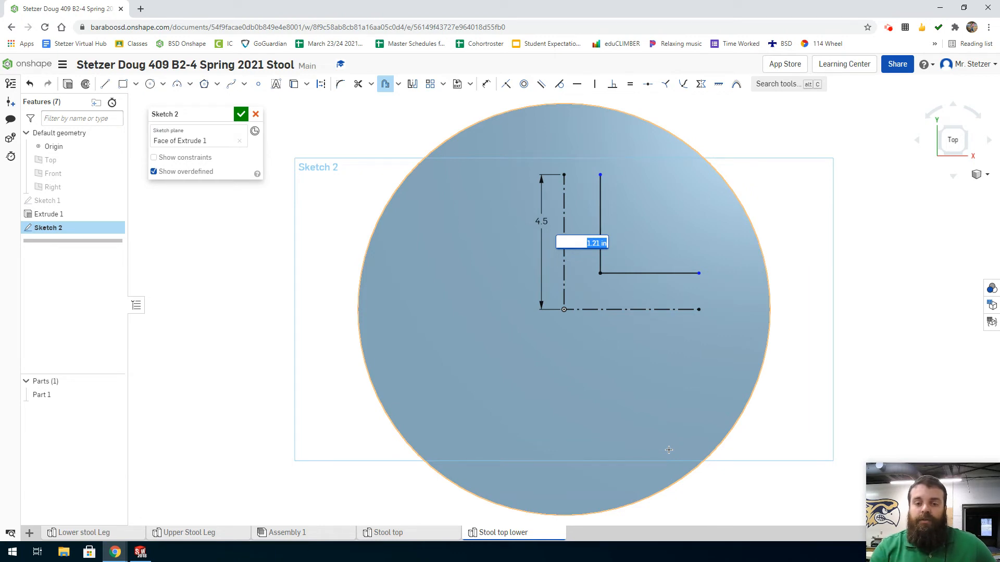
text(5/16)
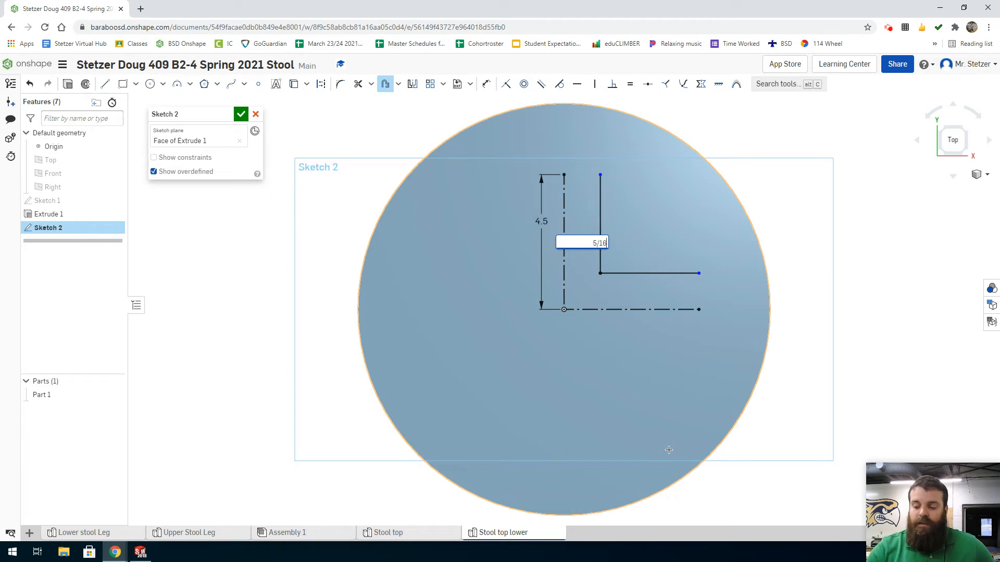
key(Return)
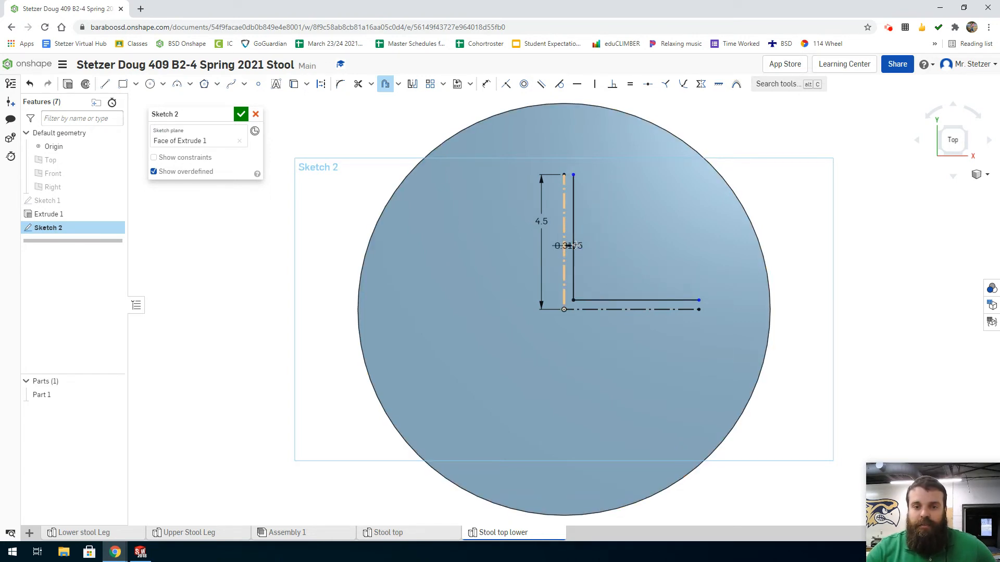
Move the 5/16 in offset dimension's text out of the narrow gap, to the +X side of the vertical offset line.
scroll(537, 248, up, 5)
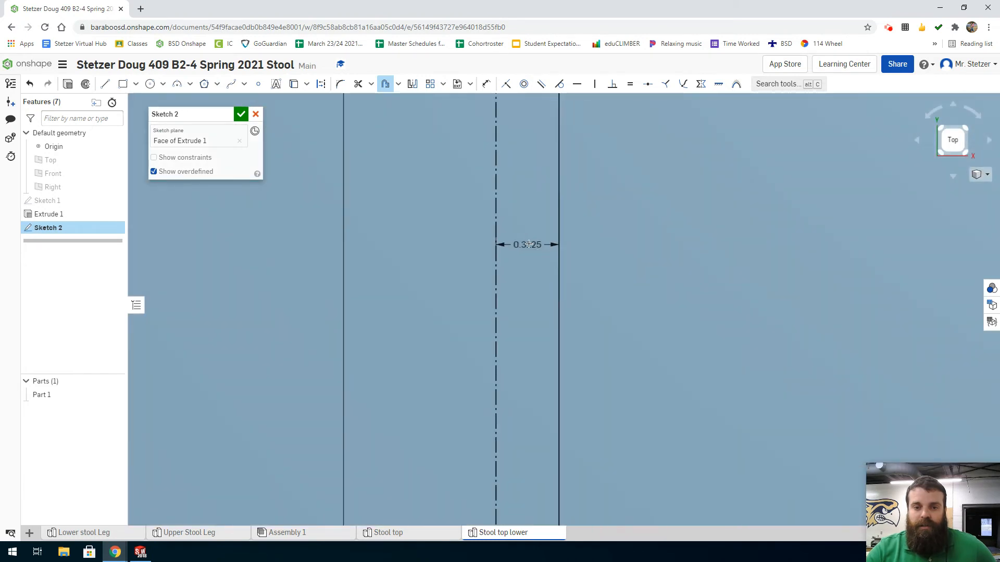
mouse_move(529, 244)
mouse_down()
mouse_move(547, 248)
mouse_move(707, 204)
mouse_up()
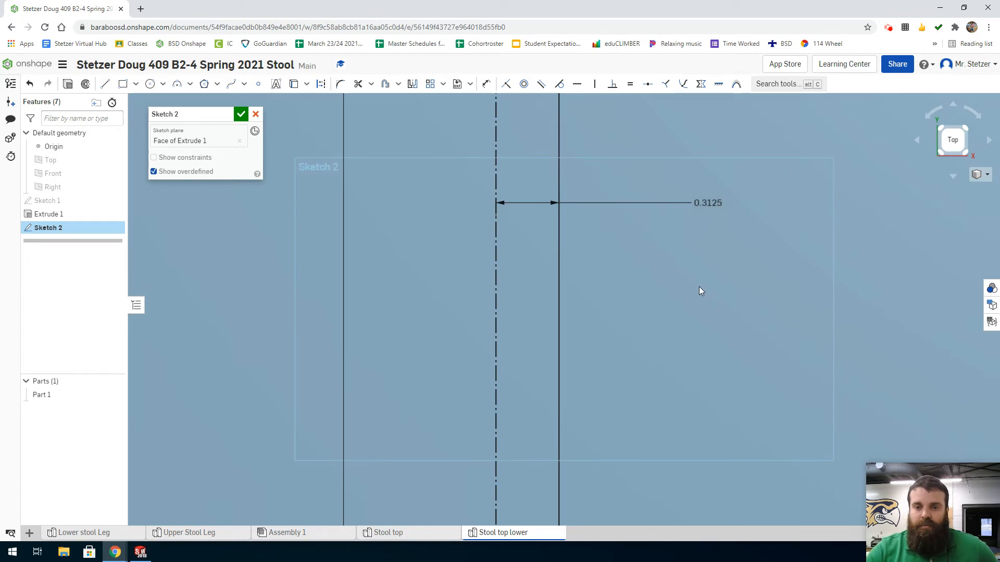
scroll(699, 287, down, 5)
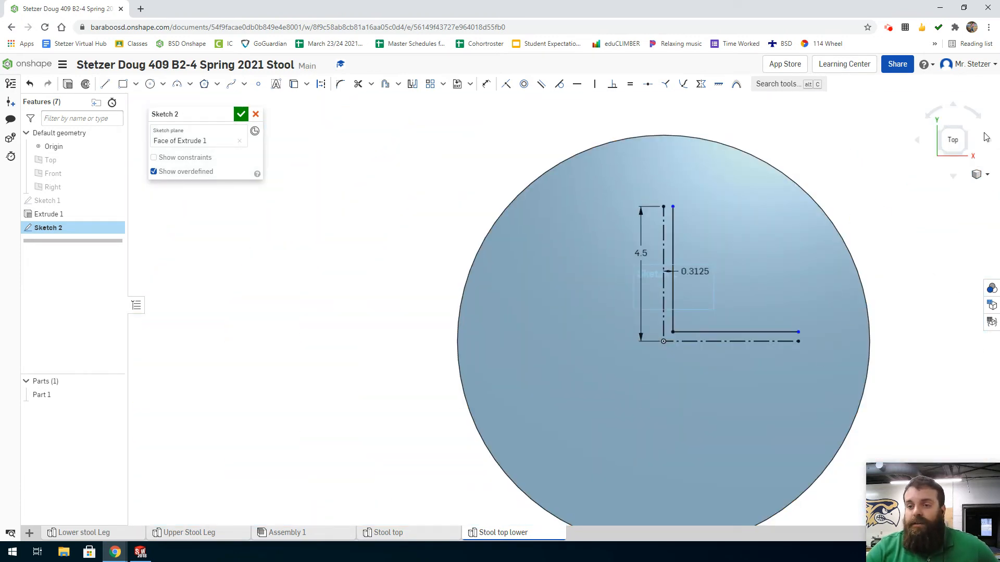
click(952, 140)
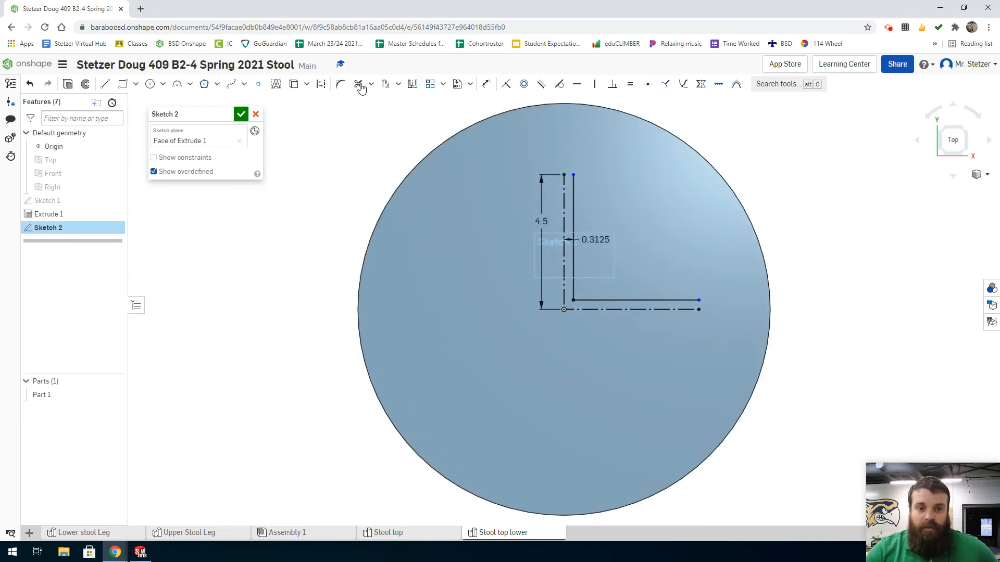
Mirror the vertical construction line and both offset lines across the horizontal construction line.
click(413, 85)
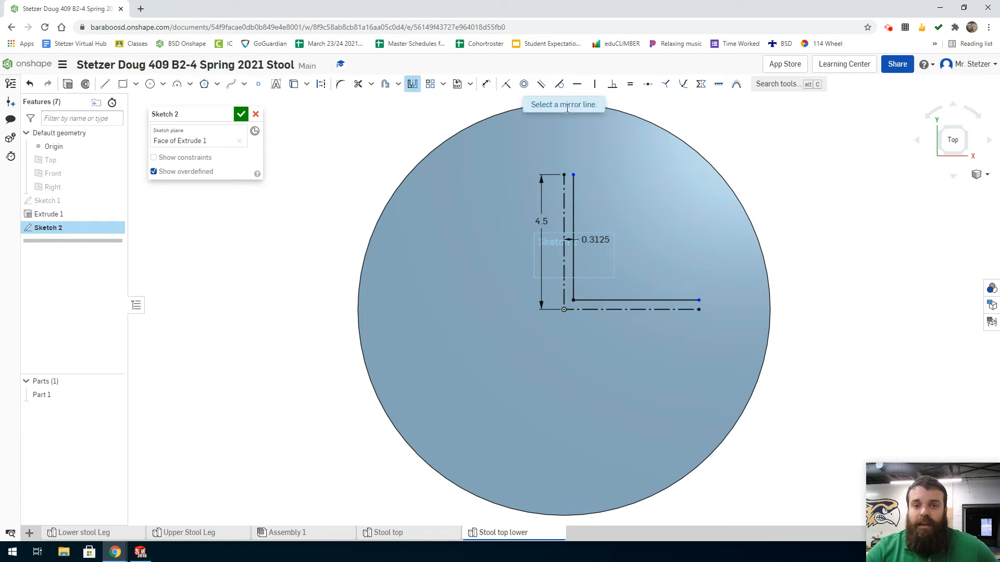
click(586, 310)
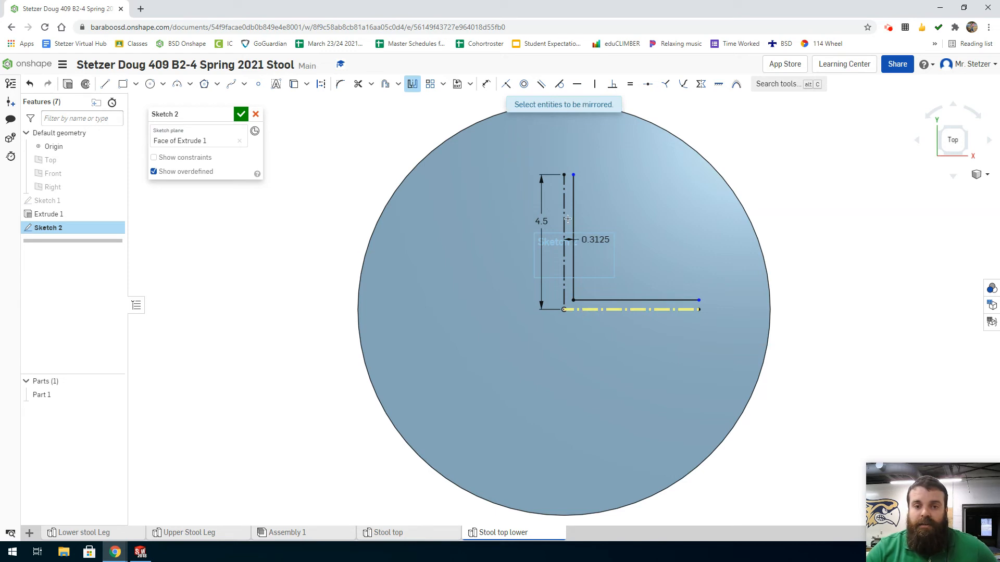
click(563, 276)
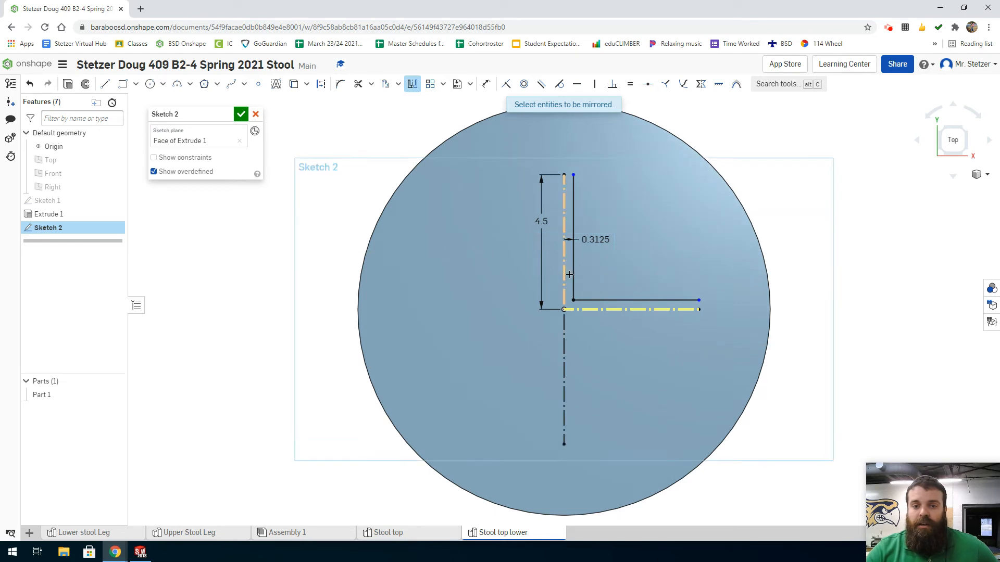
click(573, 274)
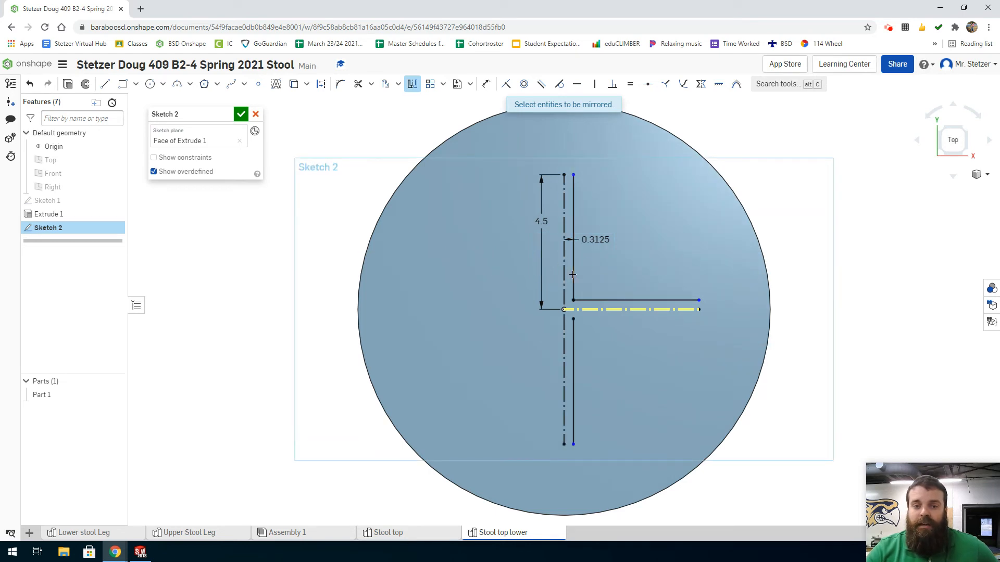
click(591, 300)
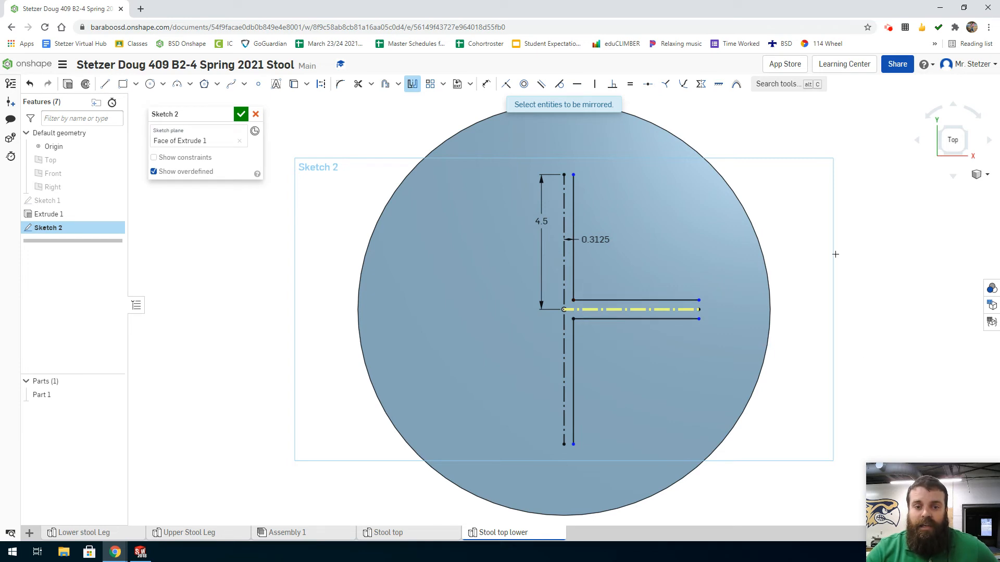
key(Escape)
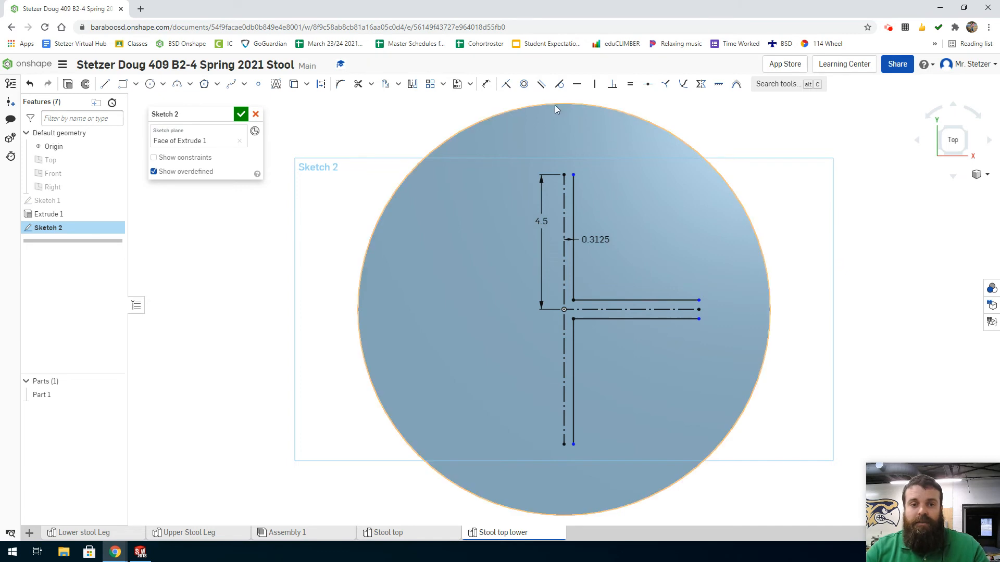
Mirror the horizontal arm with its construction line and both vertical offset lines across the vertical construction line to complete the cross.
click(412, 85)
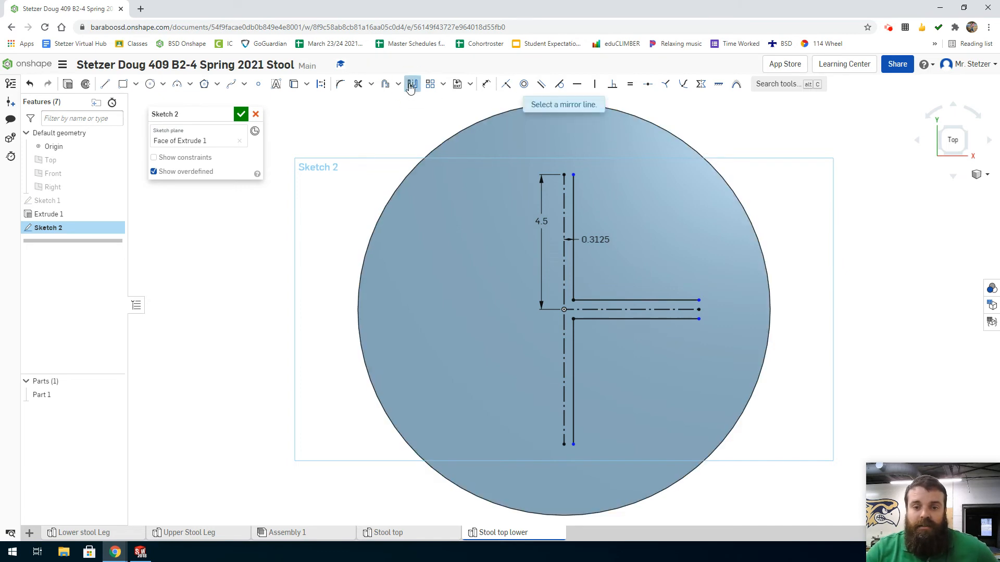
click(564, 270)
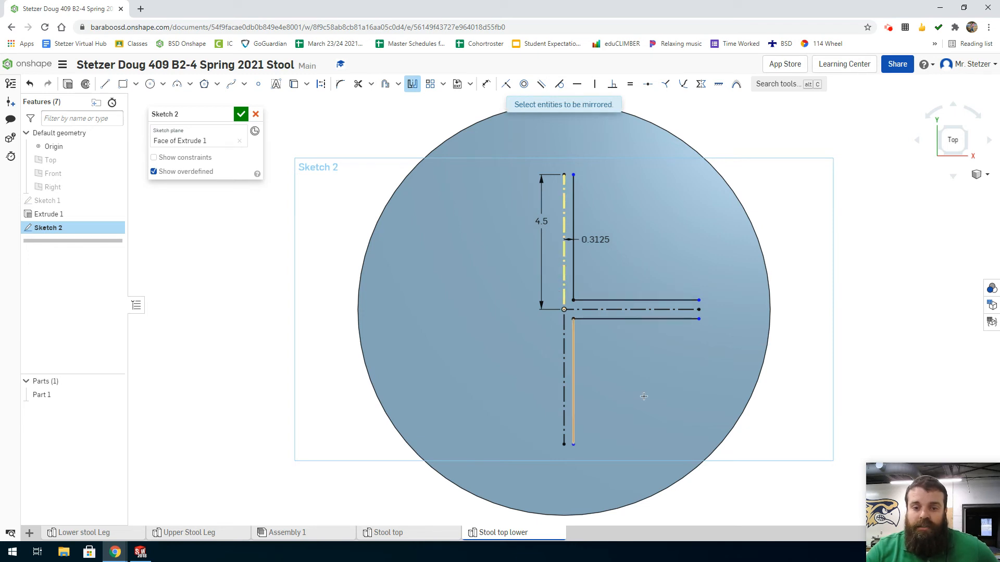
drag(676, 357, 620, 285)
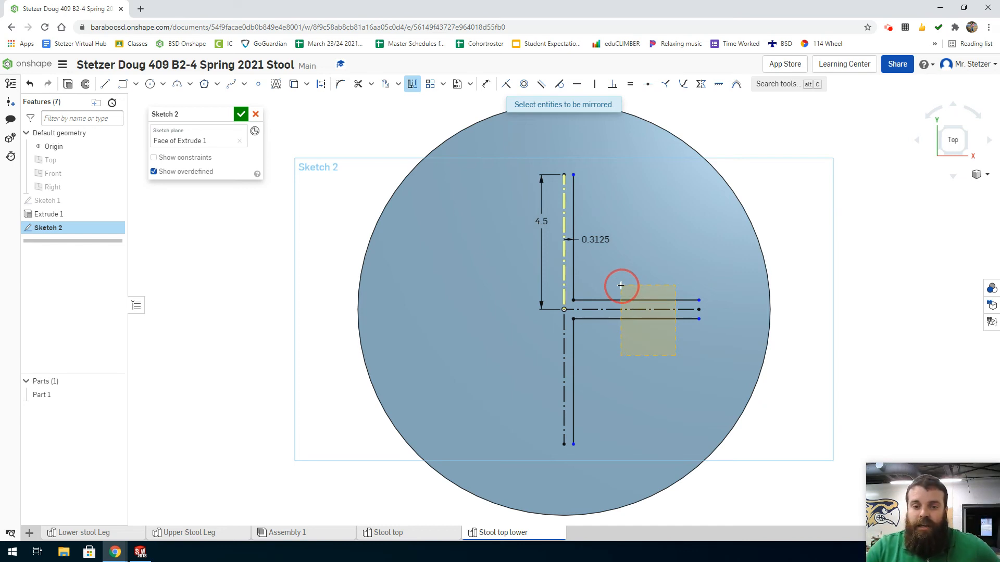
drag(621, 285, 571, 270)
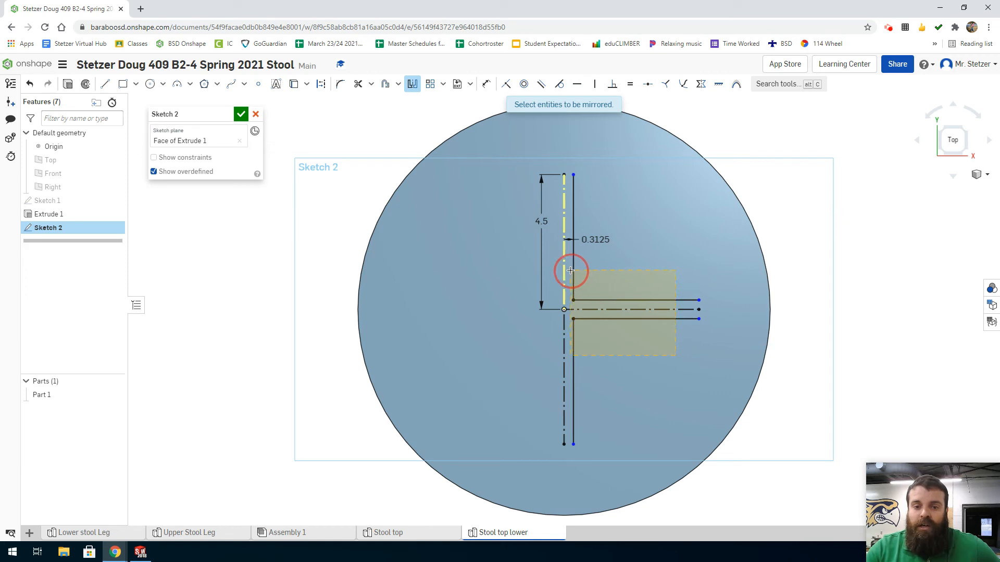
drag(571, 271, 570, 270)
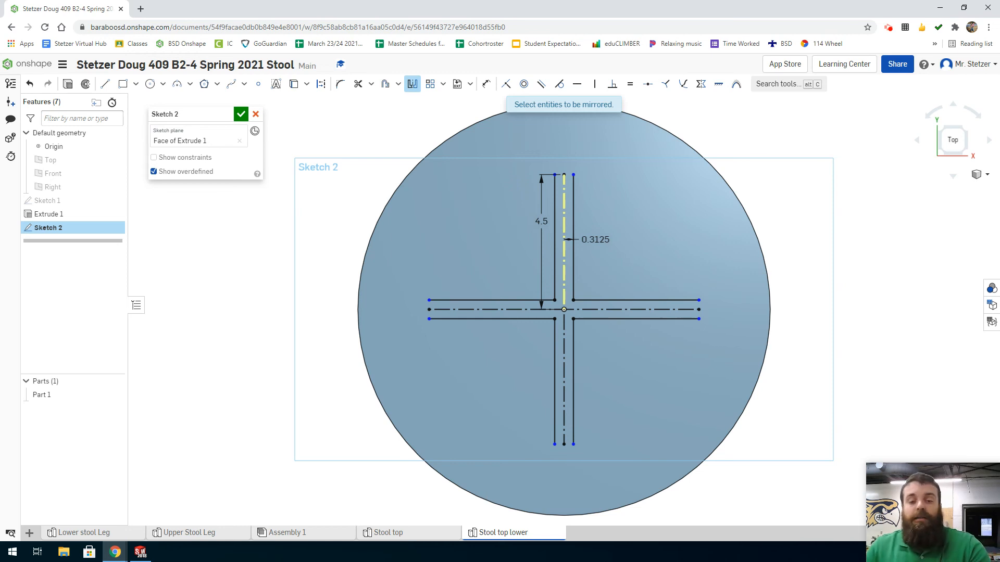
key(Escape)
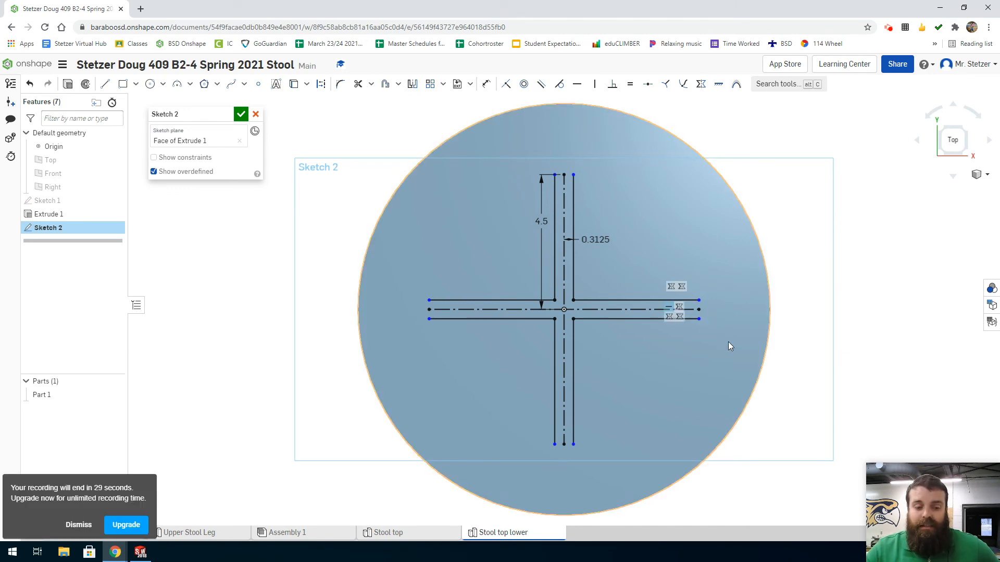
Draw a line about 0.625 in long across the open end of the cross's upper arm and dimension its length.
key(l)
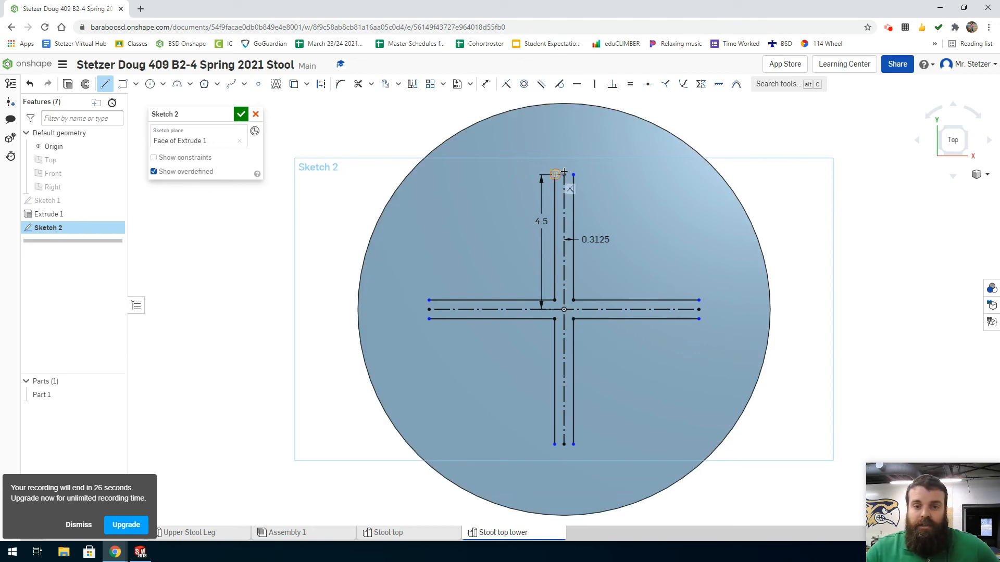
drag(556, 174, 574, 174)
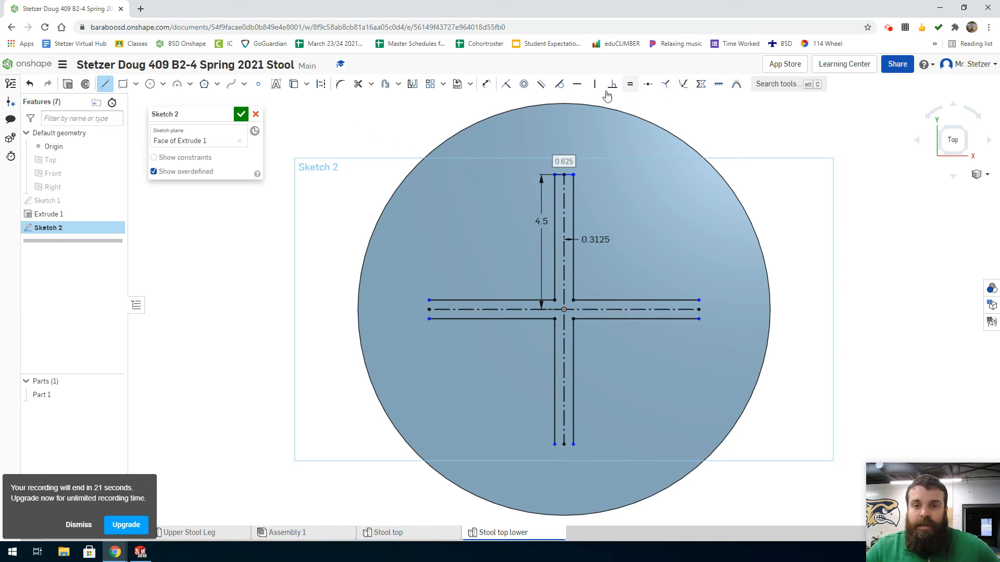
click(486, 84)
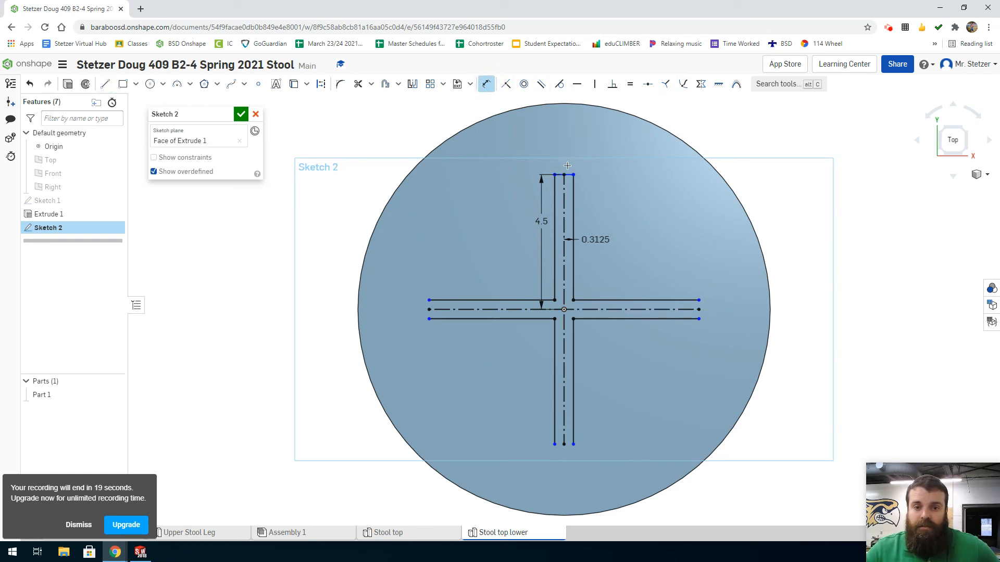
click(564, 175)
click(599, 148)
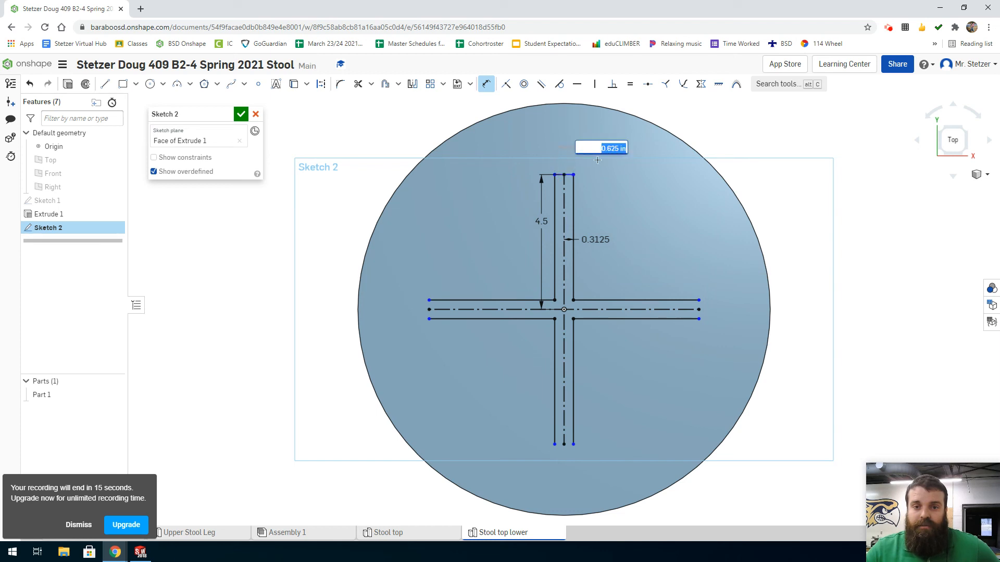
Dimension the upper arm's end line from the upper edge of the +X arm and from the horizontal construction line.
click(586, 300)
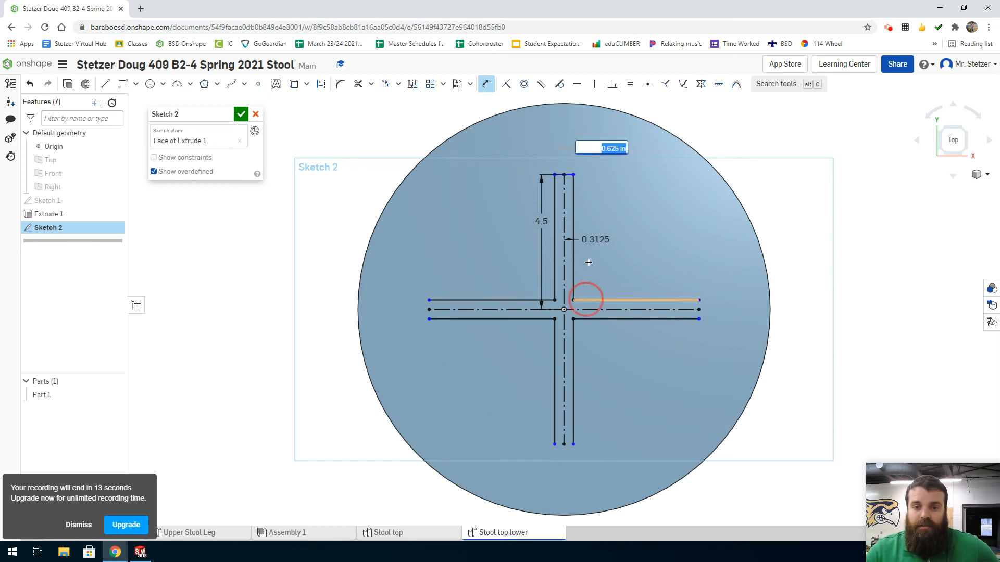
click(568, 174)
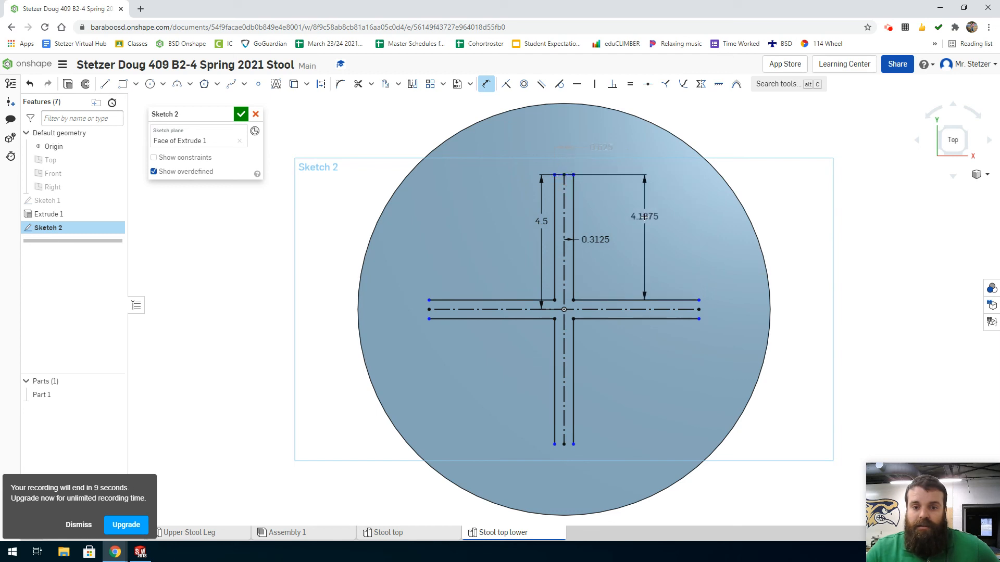
click(645, 213)
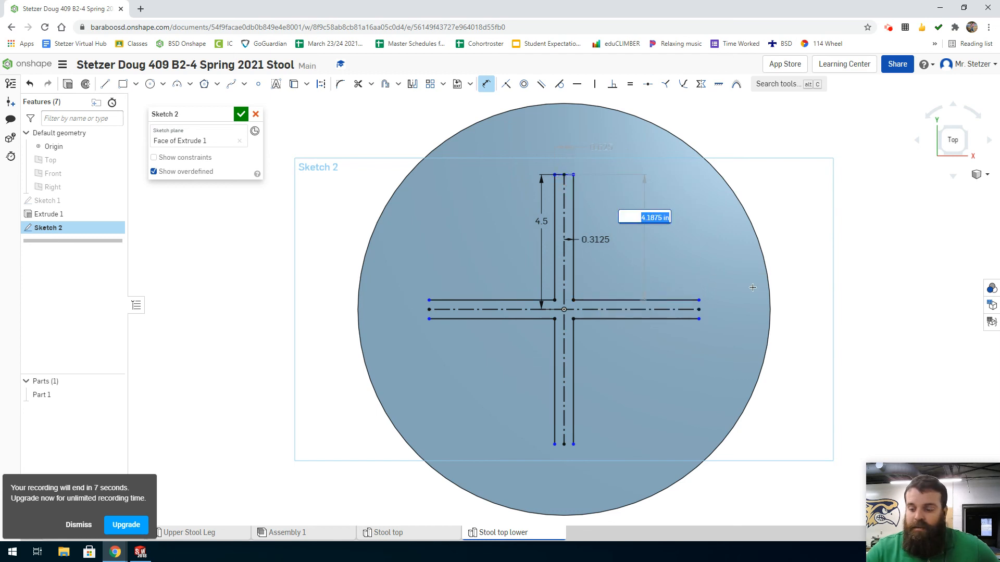
key(Return)
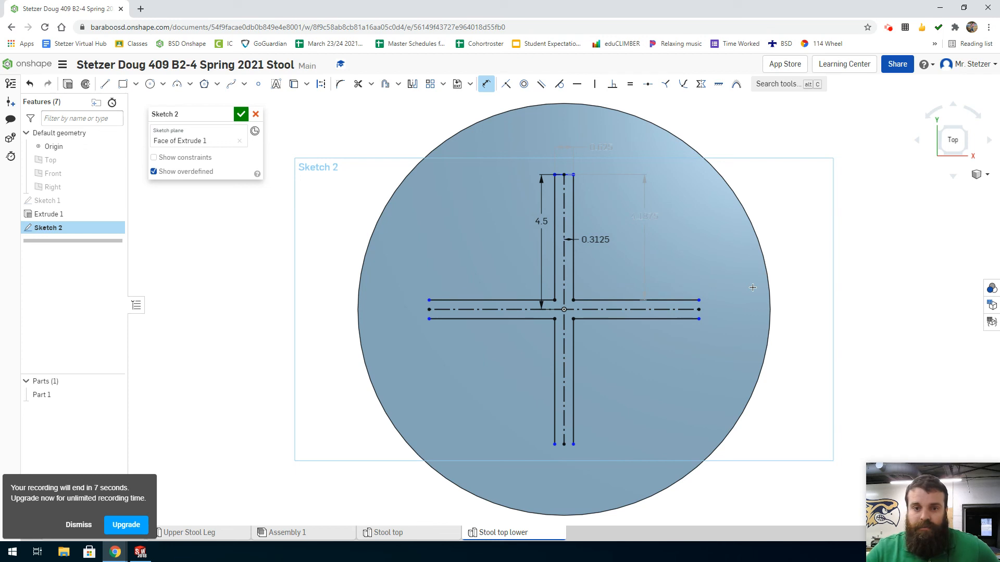
click(566, 175)
click(605, 309)
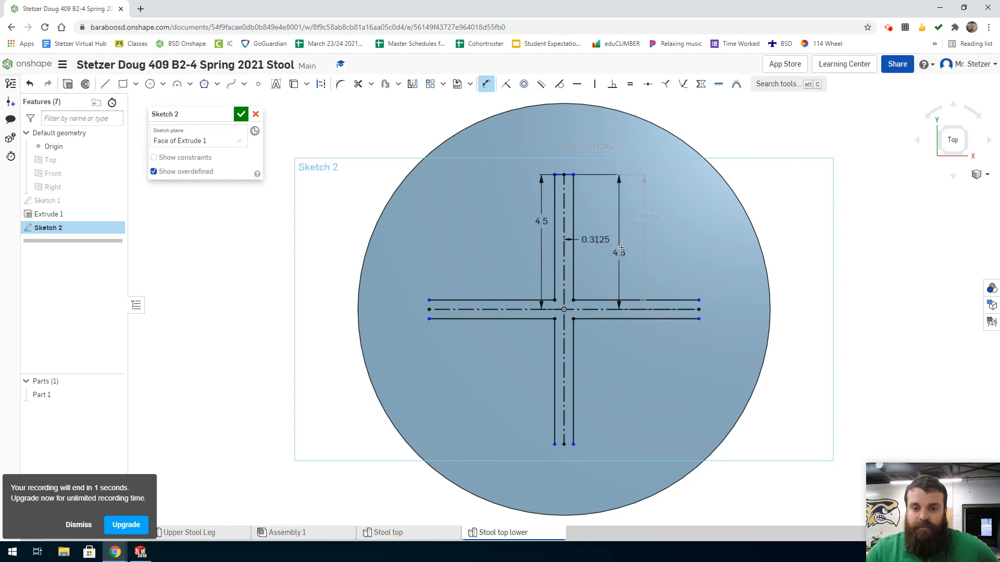